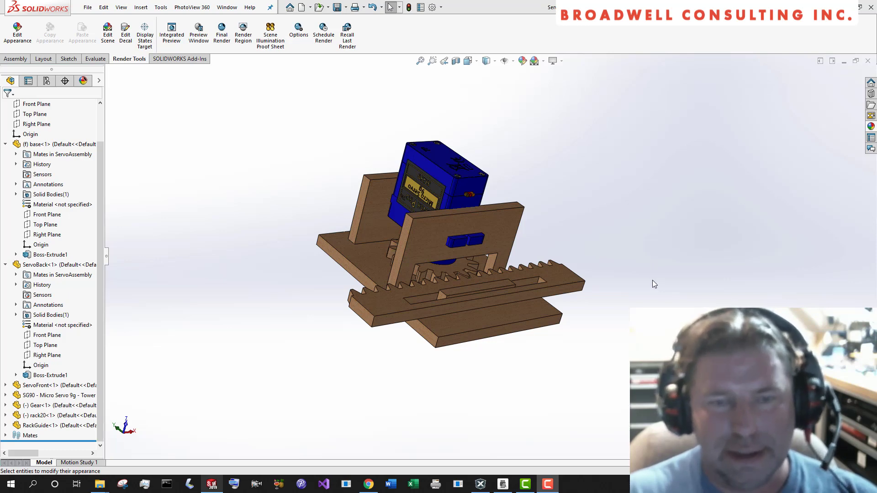
# Step: Open the recently used part rack20.SLDPRT and orient it to the Back view
pyautogui.moveTo(652, 294); pyautogui.dragTo(612, 306, button='middle')
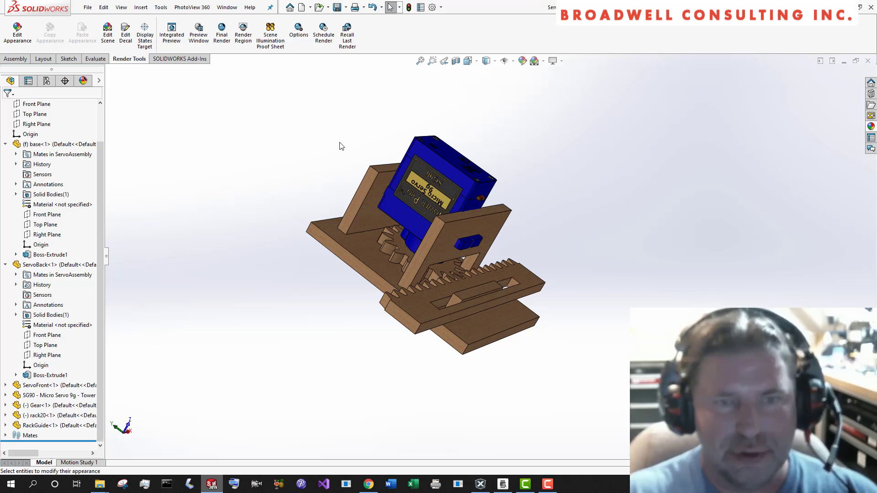
pyautogui.moveTo(636, 225); pyautogui.dragTo(243, 123, button='middle')
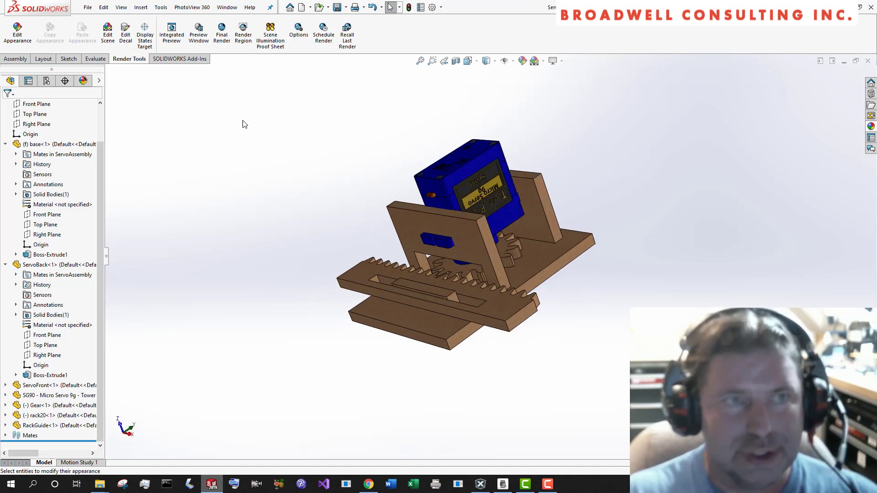
pyautogui.click(88, 8)
pyautogui.moveTo(127, 48)
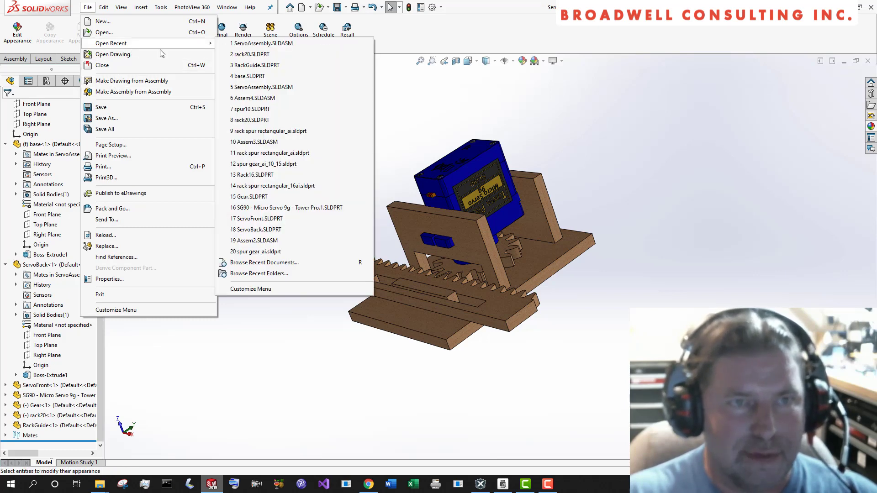
pyautogui.click(274, 54)
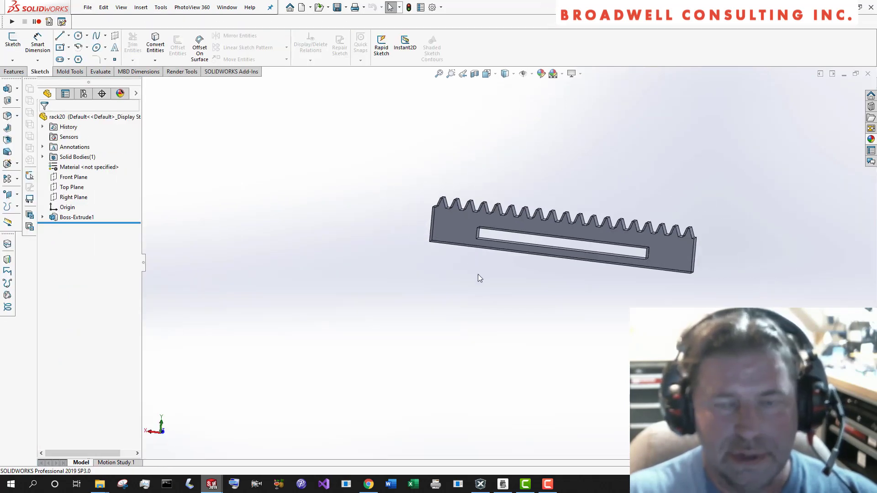
pyautogui.press('space')
pyautogui.click(408, 285)
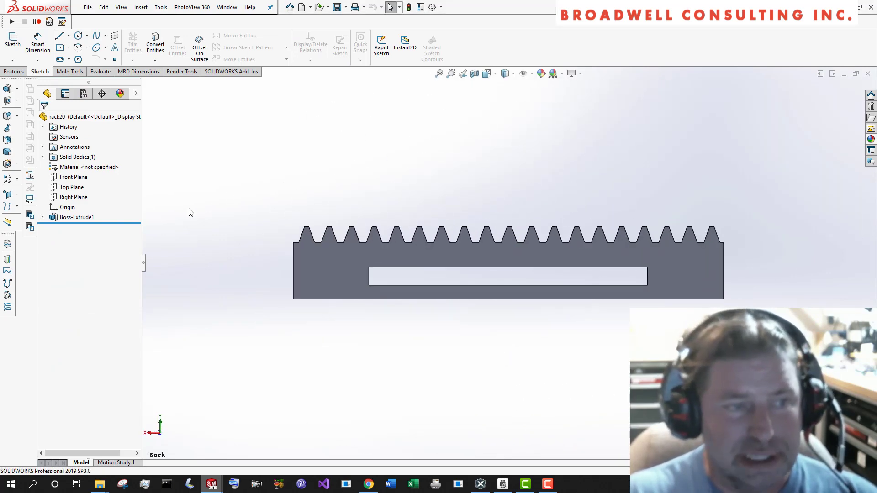
# Step: Examine the sketch behind the rack's boss extrusion by highlighting it on the model
pyautogui.click(42, 217)
pyautogui.click(83, 227)
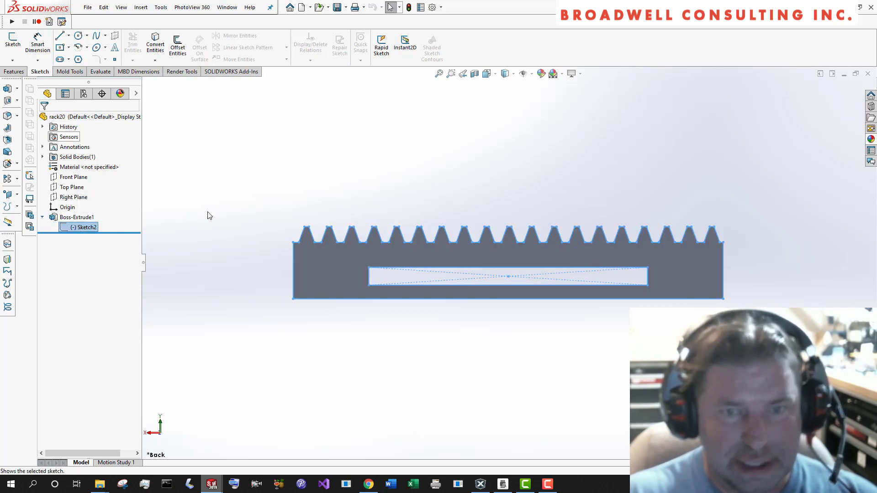
pyautogui.click(196, 208)
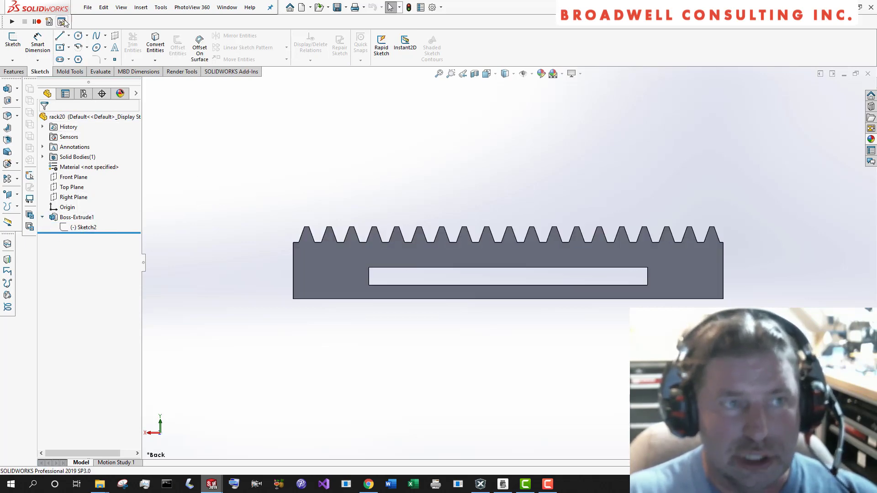
# Step: Save the rack part as a copy in DXF format under the name rack20.DXF, continuing with the original
pyautogui.click(87, 8)
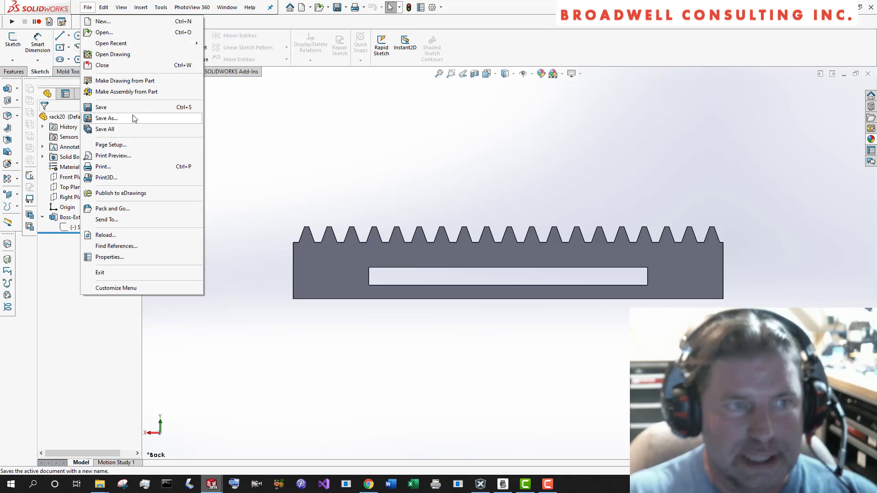
pyautogui.click(134, 118)
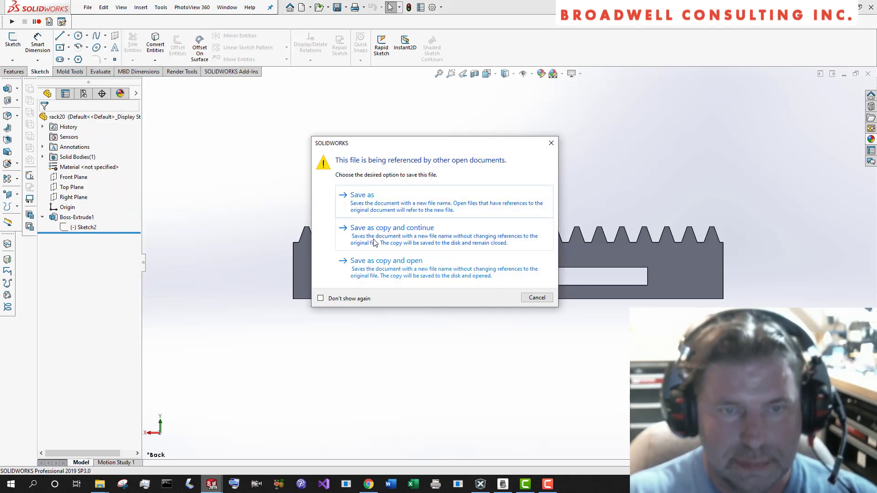
pyautogui.click(374, 242)
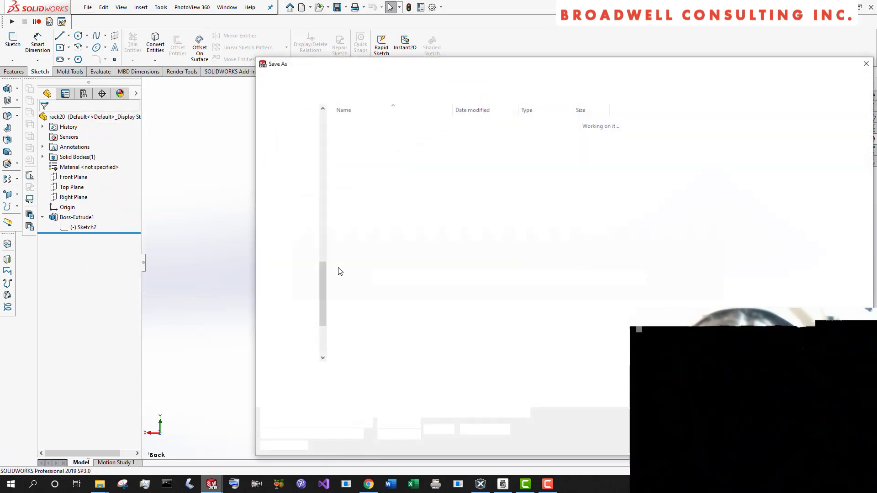
pyautogui.click(408, 387)
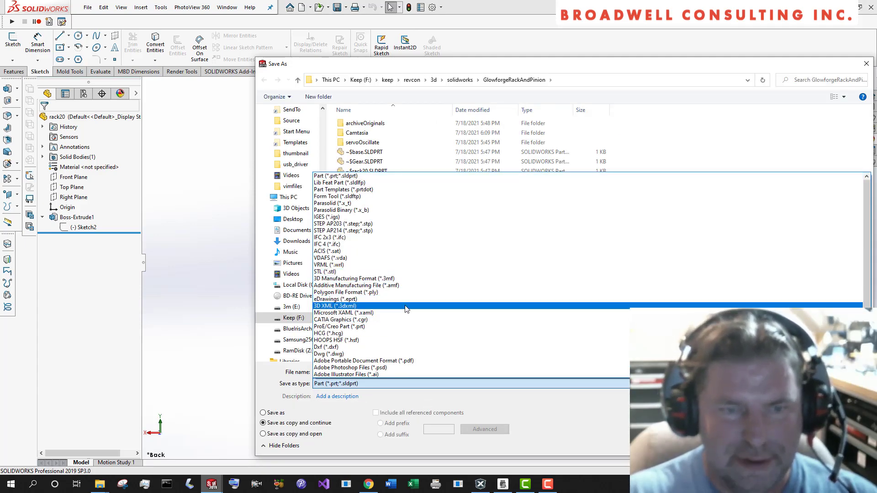
pyautogui.click(399, 349)
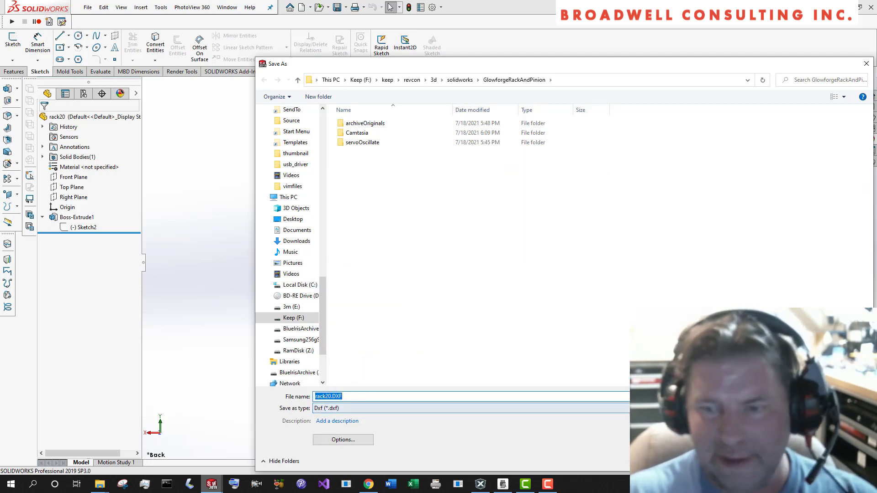
pyautogui.press('Return')
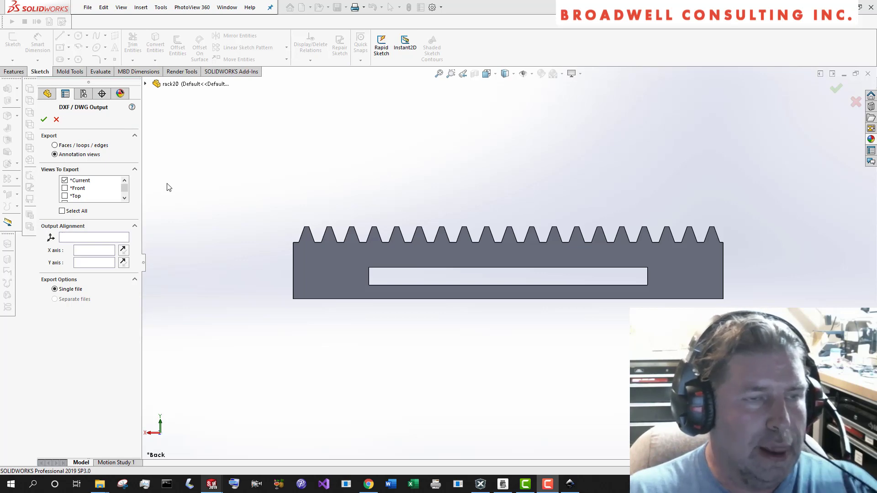
# Step: Export only the Front annotation view as a single DXF file and save the cleanup preview without removing entities
pyautogui.click(64, 181)
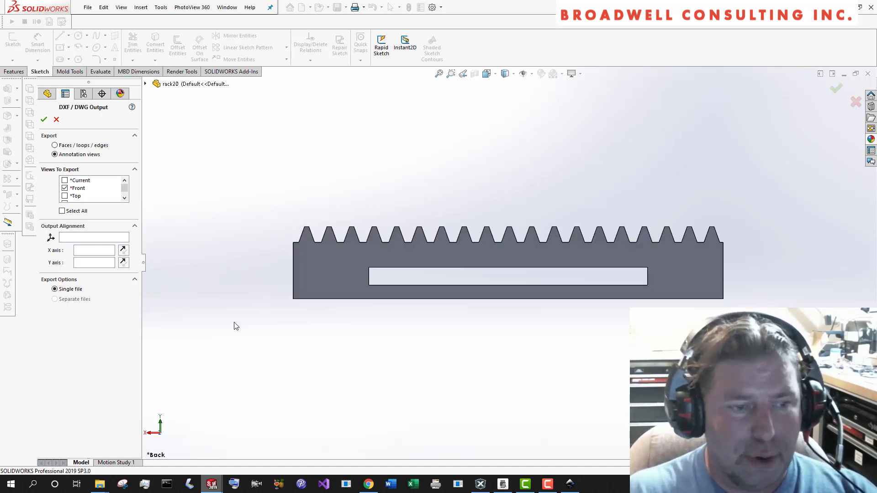
pyautogui.click(44, 119)
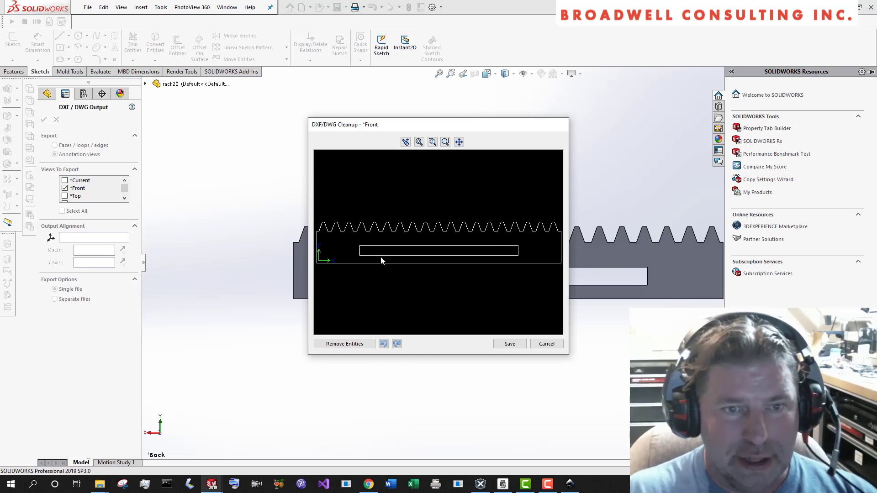
pyautogui.click(508, 343)
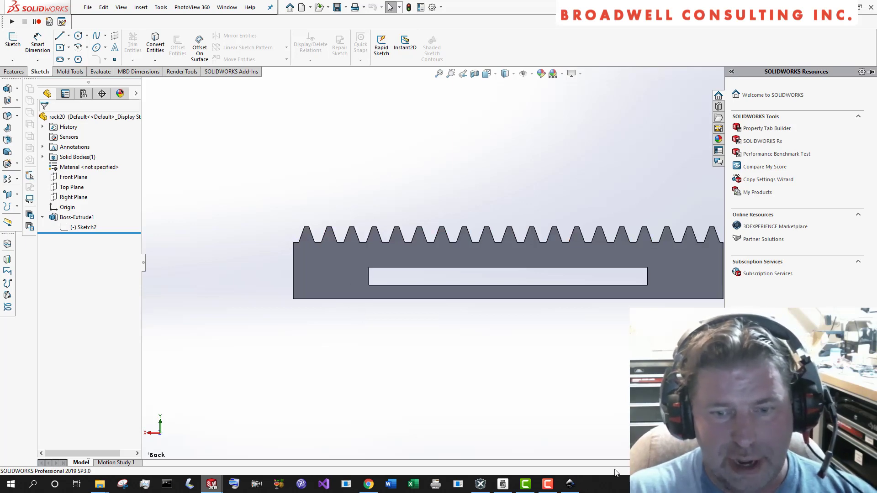
# Step: Switch to Inkscape and bring up the GlowforgeRackAndPinion folder window over the blank document
pyautogui.click(576, 485)
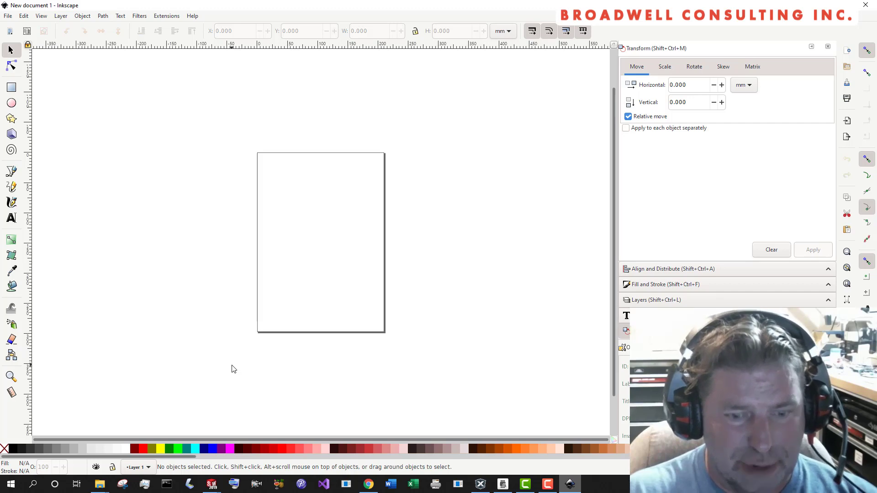
pyautogui.click(105, 487)
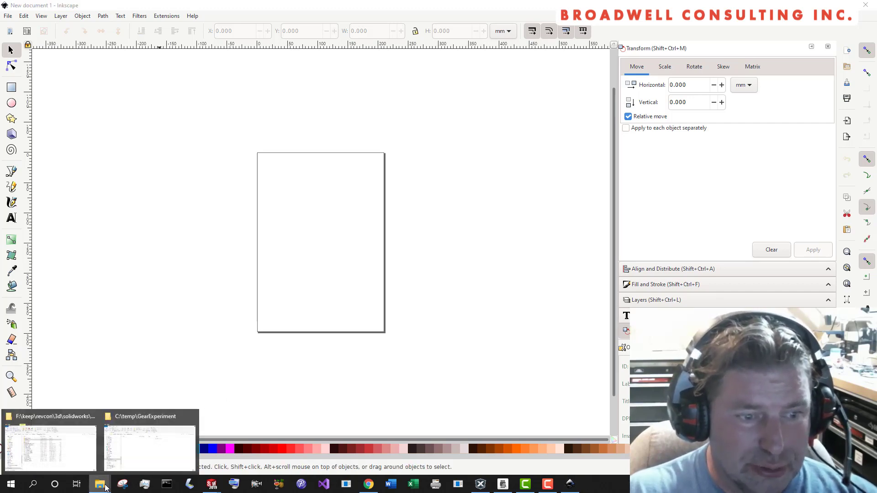
pyautogui.click(73, 451)
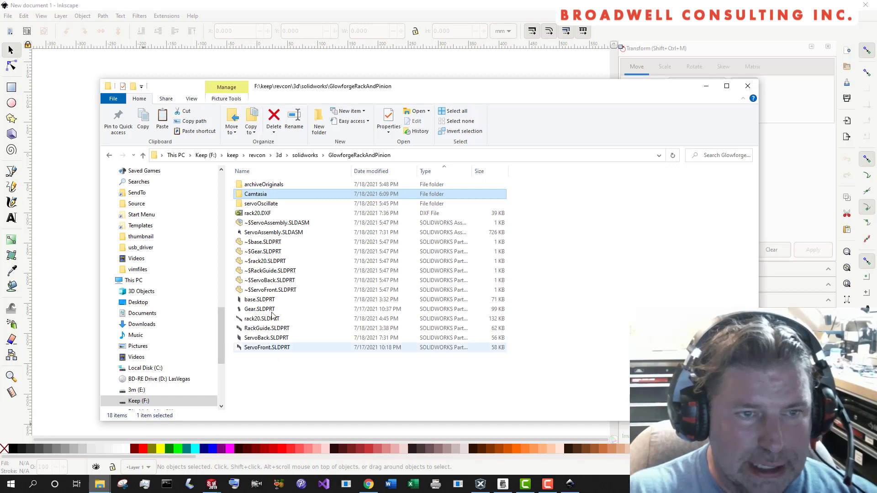
# Step: Import rack20.DXF into the blank document with scaling read from file, included as editable objects
pyautogui.moveTo(402, 88); pyautogui.dragTo(736, 143)
pyautogui.moveTo(596, 271); pyautogui.dragTo(331, 237)
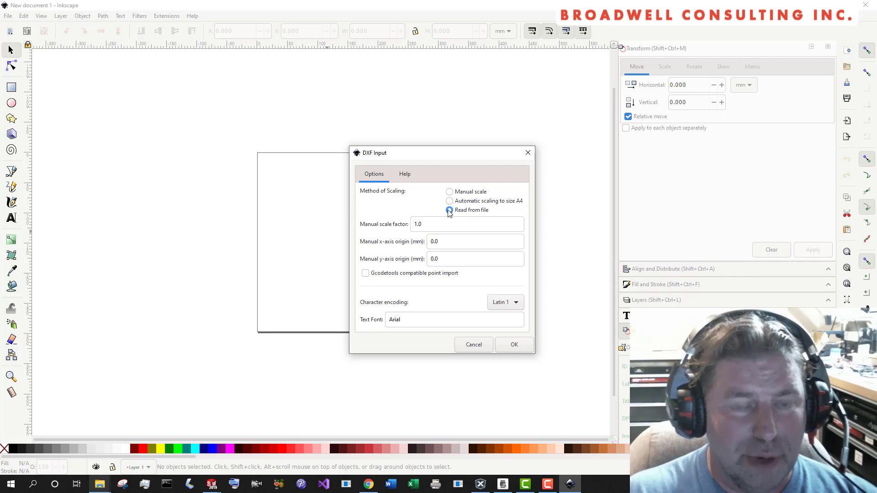
pyautogui.click(514, 346)
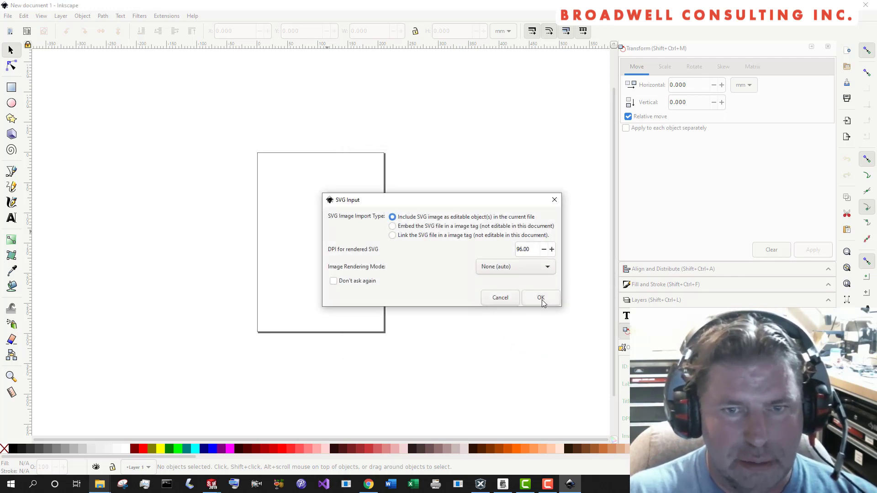
pyautogui.click(541, 298)
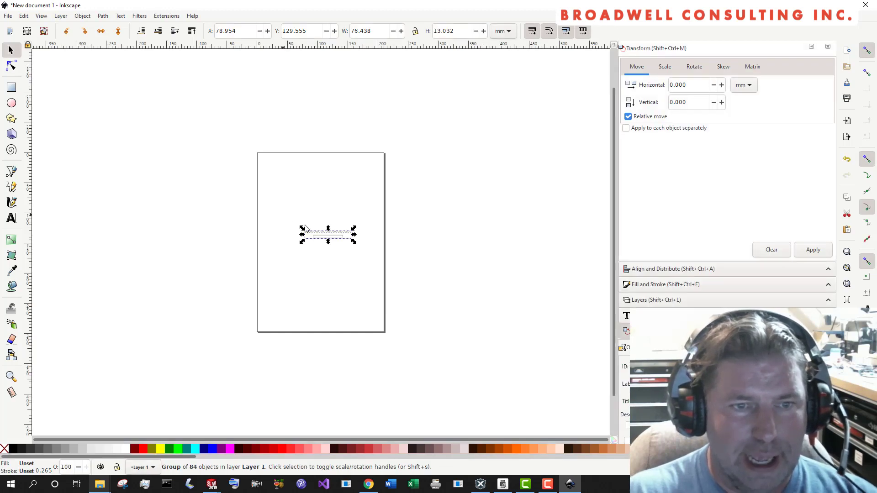
# Step: Move the imported rack group near the page's upper-left corner, at about X 16 mm and Y 13 mm
pyautogui.press('shift')
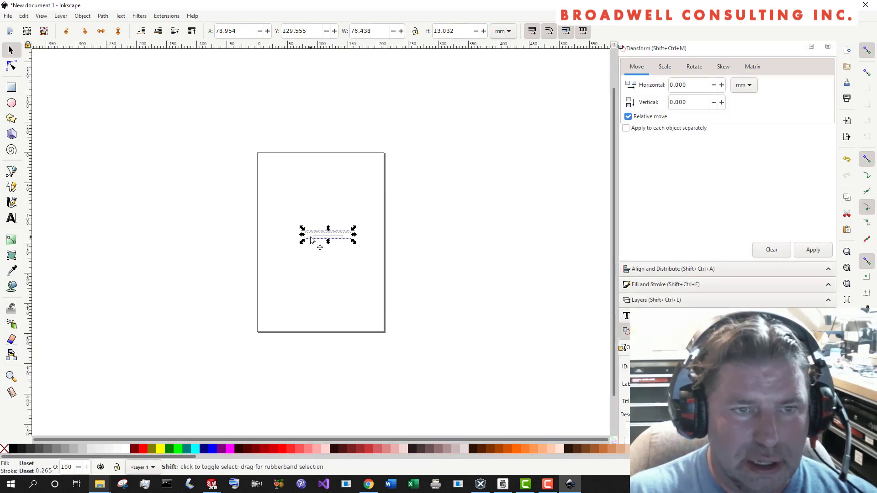
pyautogui.keyDown('shift'); pyautogui.moveTo(311, 241); pyautogui.dragTo(291, 197); pyautogui.keyUp('shift')
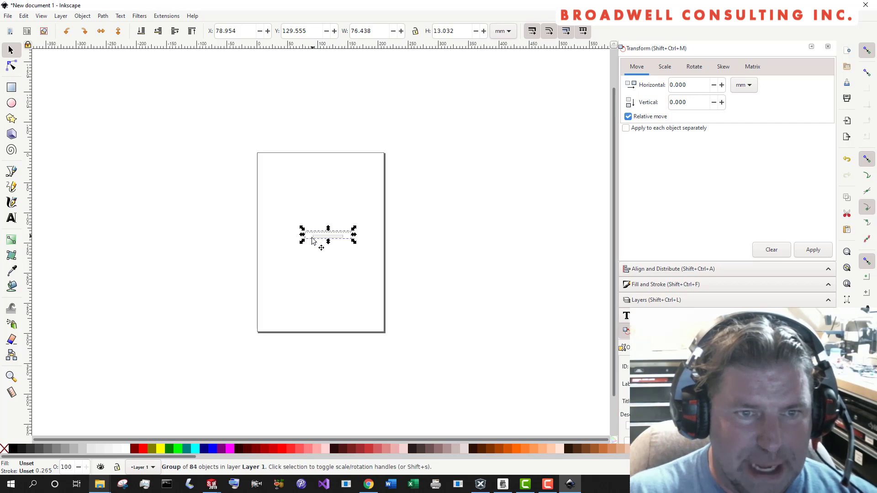
pyautogui.moveTo(312, 241); pyautogui.dragTo(273, 169)
pyautogui.keyDown('ctrl'); pyautogui.scroll(6, 294, 174); pyautogui.keyUp('ctrl')
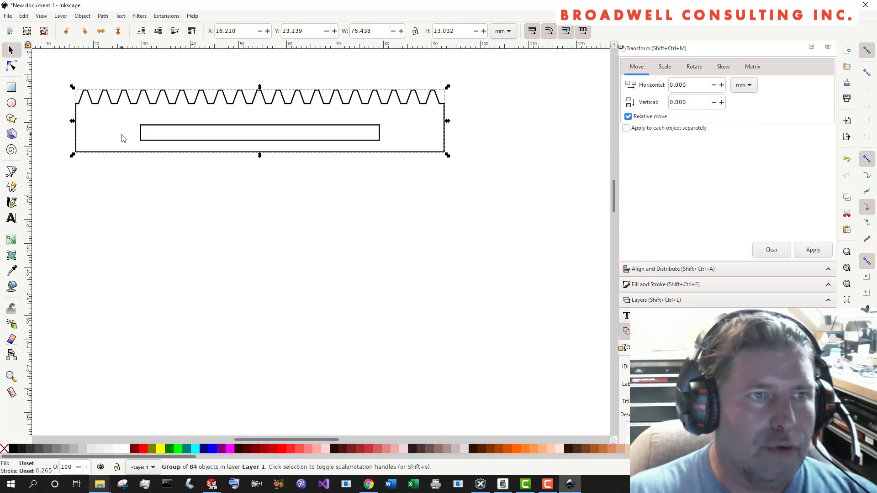
pyautogui.click(122, 138)
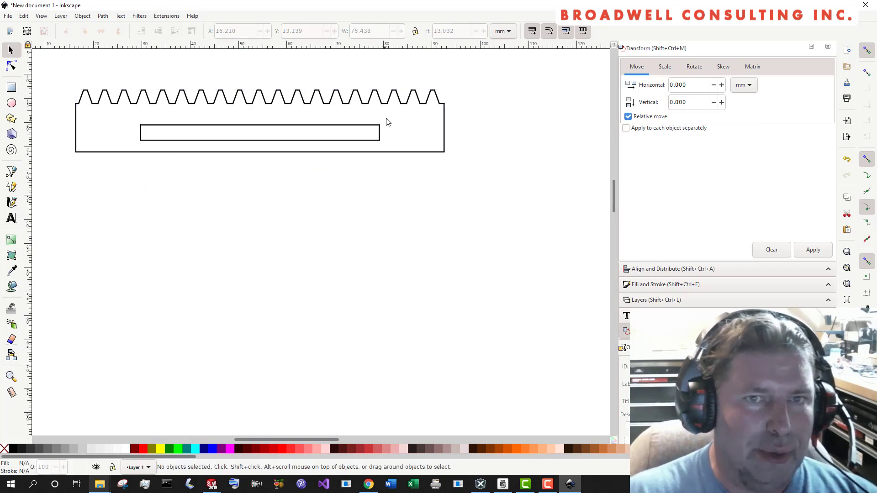
# Step: Set the stroke width of the rack group to 0.1 mm
pyautogui.click(400, 103)
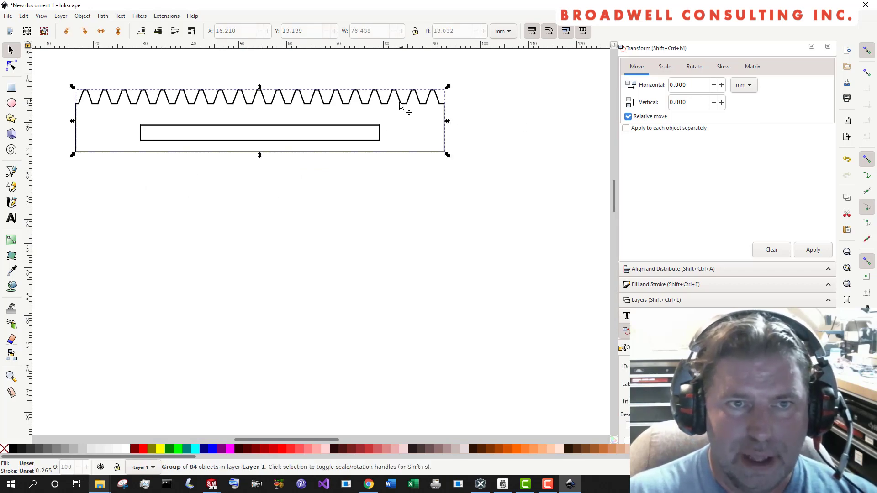
pyautogui.click(646, 286)
pyautogui.click(730, 67)
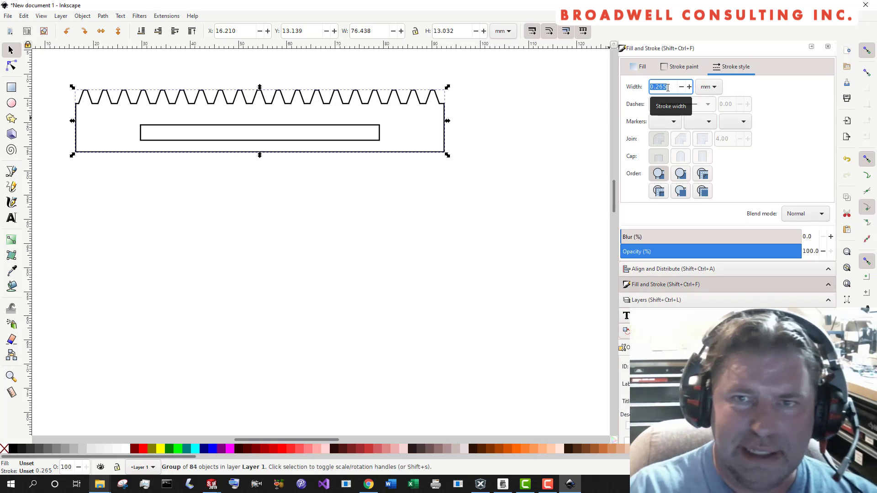
pyautogui.write('.')
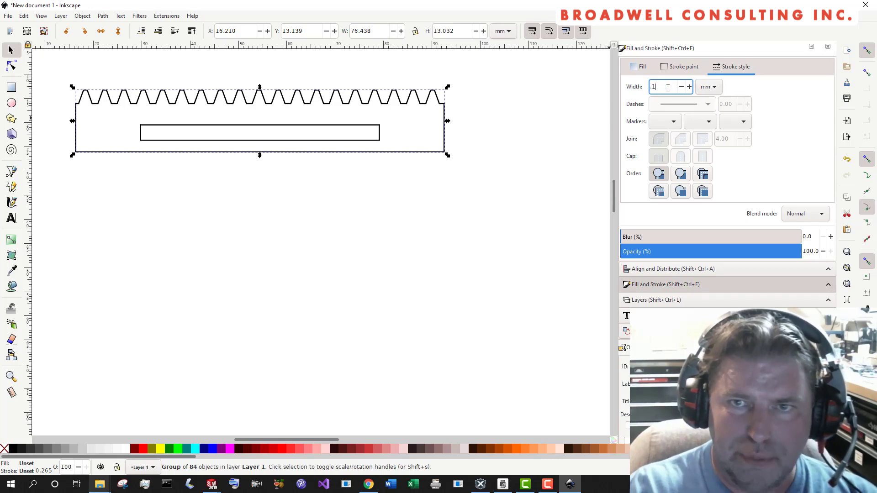
pyautogui.write('1')
pyautogui.press('Return')
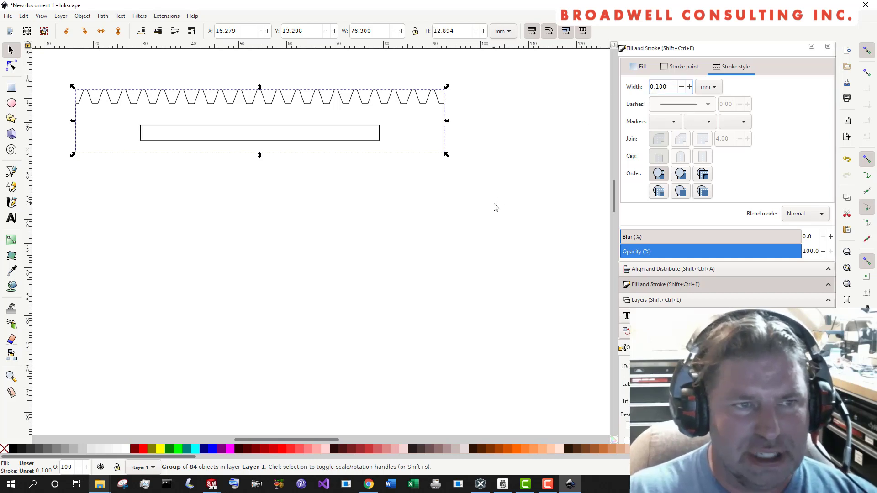
pyautogui.click(322, 200)
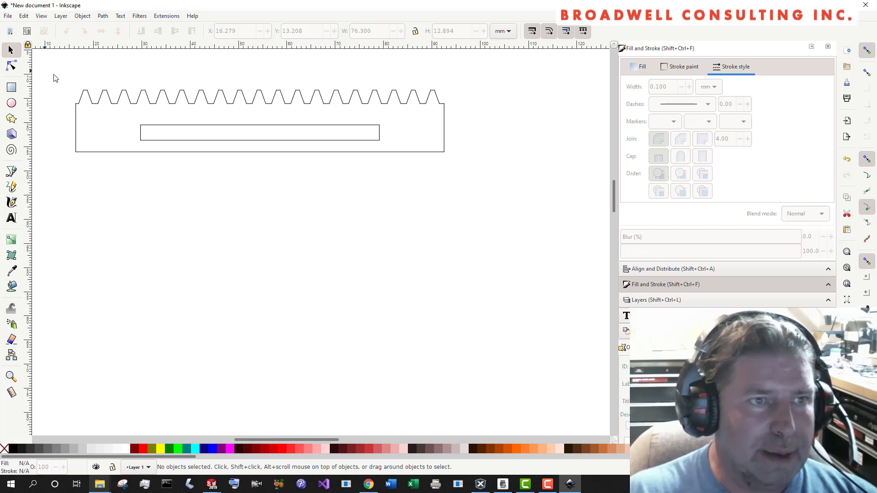
# Step: Ungroup the rack drawing into separate paths and check the split on a slot edge and a tooth edge
pyautogui.moveTo(54, 77)
pyautogui.mouseDown()
pyautogui.moveTo(566, 239)
pyautogui.moveTo(549, 215)
pyautogui.mouseUp()
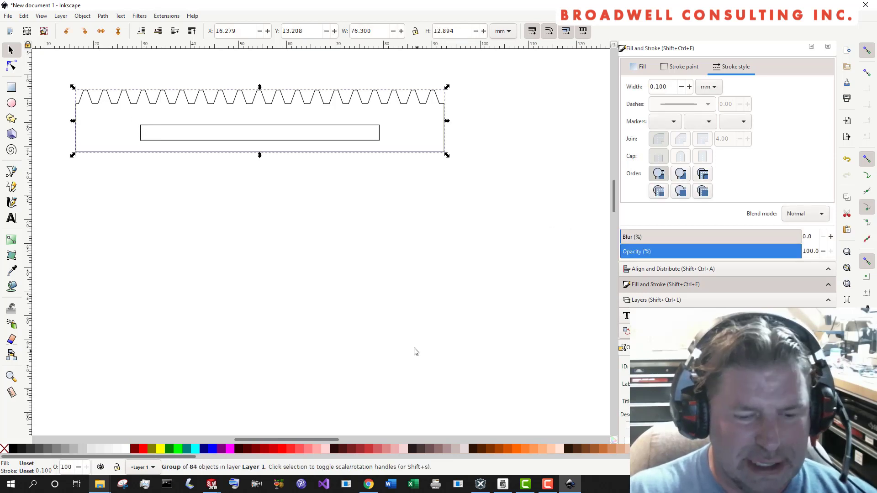
pyautogui.press('ctrl')
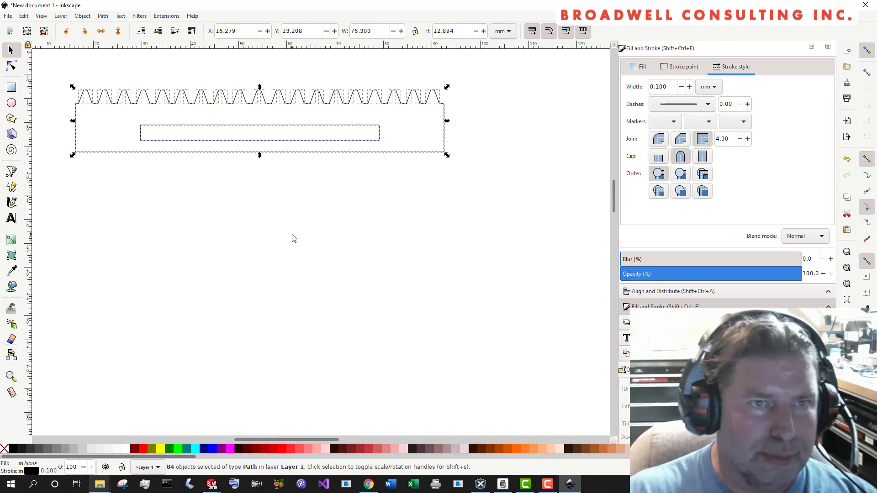
pyautogui.click(212, 172)
pyautogui.click(212, 127)
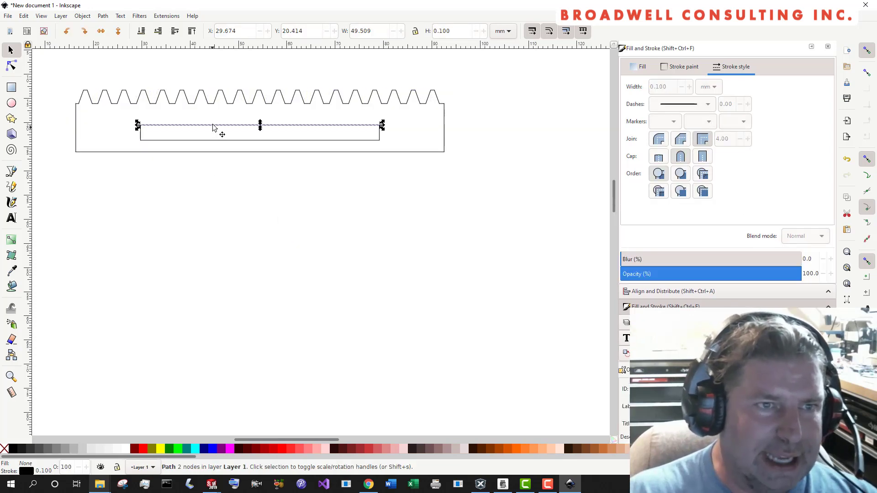
pyautogui.click(219, 102)
pyautogui.click(232, 189)
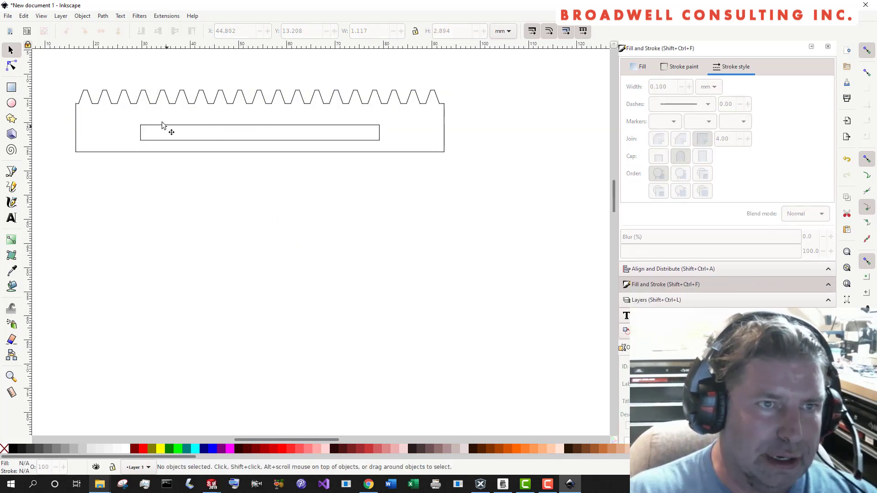
# Step: Set the stroke colour of the slot inside the rack to #DECD87
pyautogui.moveTo(135, 113)
pyautogui.mouseDown()
pyautogui.moveTo(224, 133)
pyautogui.moveTo(390, 146)
pyautogui.moveTo(385, 162)
pyautogui.mouseUp()
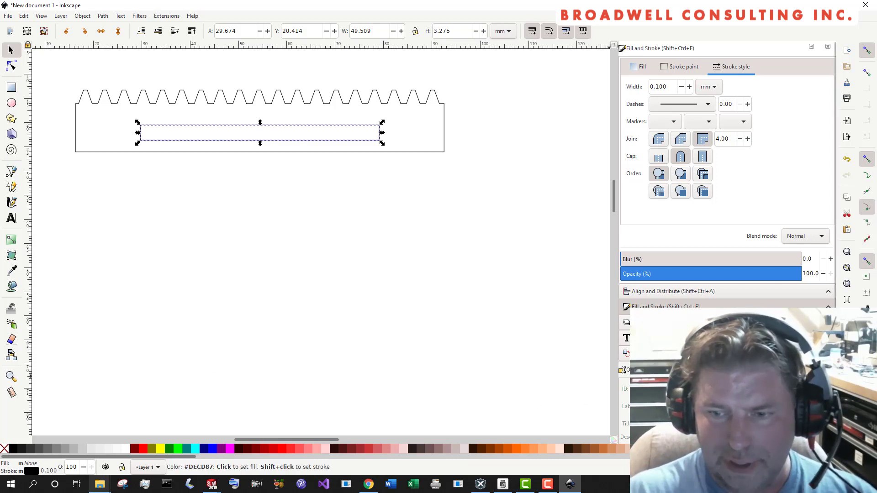
pyautogui.keyDown('shift'); pyautogui.click(854, 449); pyautogui.keyUp('shift')
pyautogui.click(305, 299)
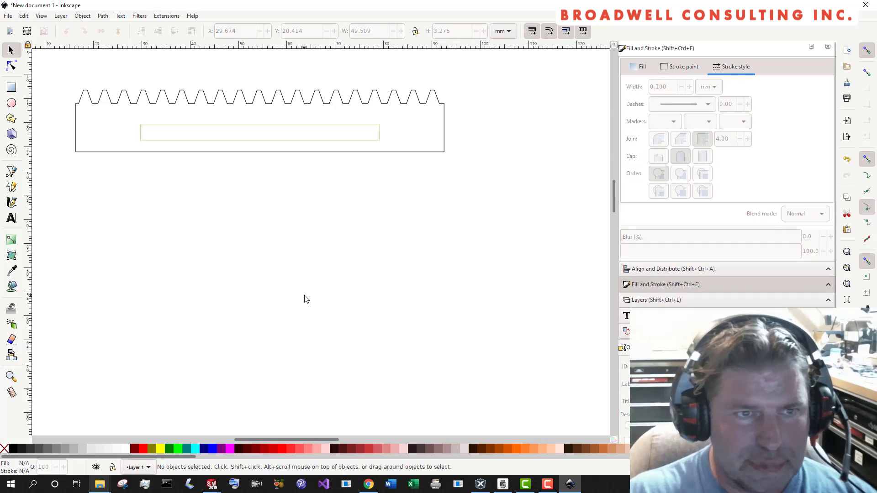
# Step: Group all of the rack's outline paths together with its slot
pyautogui.moveTo(52, 65)
pyautogui.mouseDown()
pyautogui.moveTo(437, 186)
pyautogui.moveTo(470, 180)
pyautogui.moveTo(447, 213)
pyautogui.mouseUp()
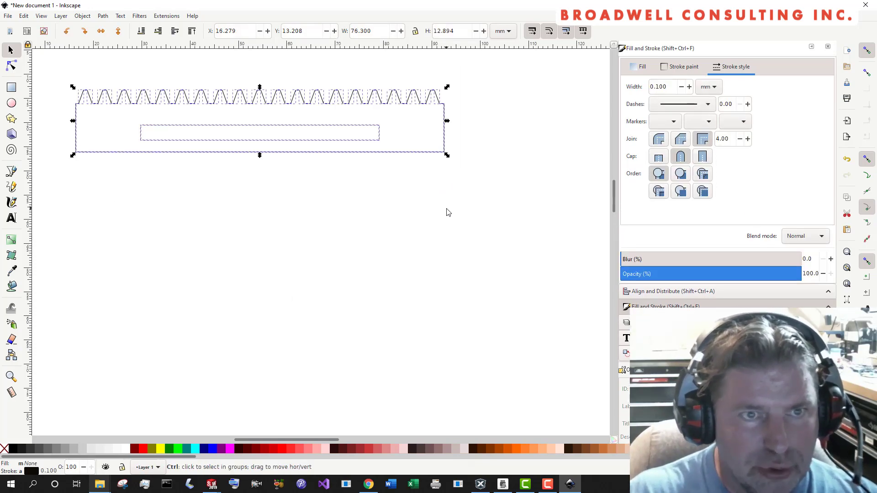
pyautogui.hotkey('ctrl', 'g')
pyautogui.click(385, 202)
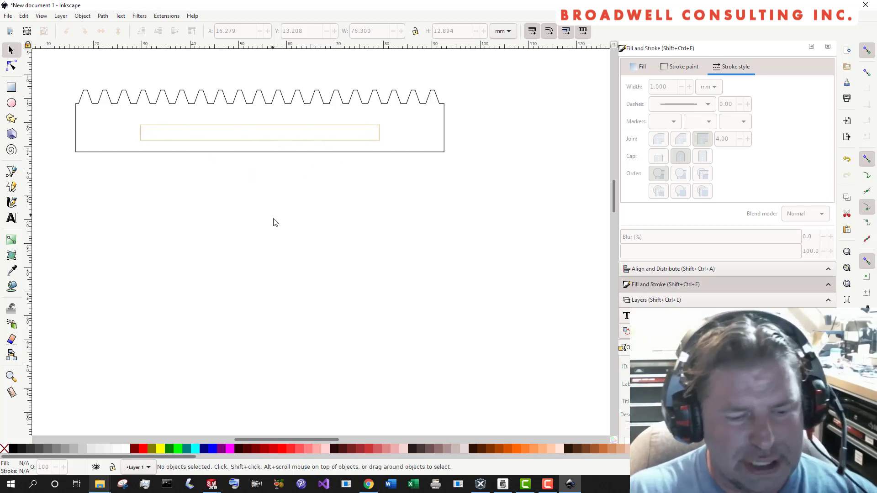
pyautogui.keyDown('shift'); pyautogui.hscroll(2, 260, 219); pyautogui.keyUp('shift')
pyautogui.keyDown('shift'); pyautogui.hscroll(-2, 261, 219); pyautogui.keyUp('shift')
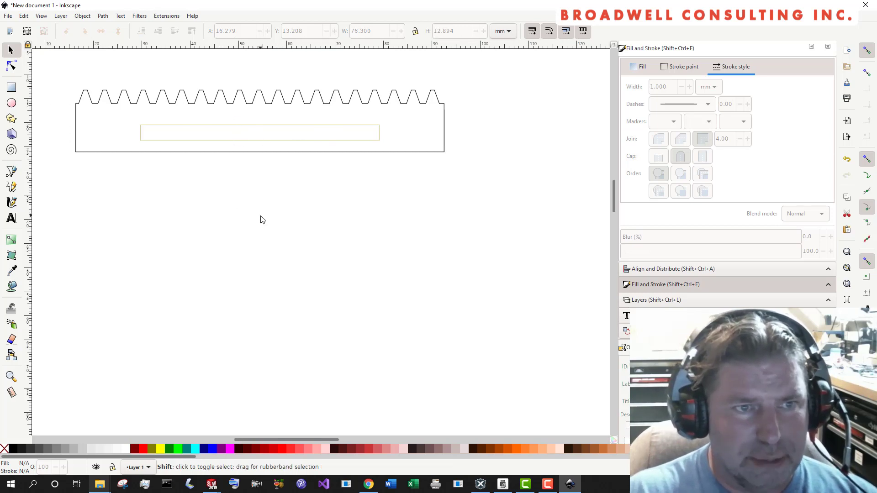
pyautogui.keyDown('ctrl'); pyautogui.scroll(-3, 260, 219); pyautogui.keyUp('ctrl')
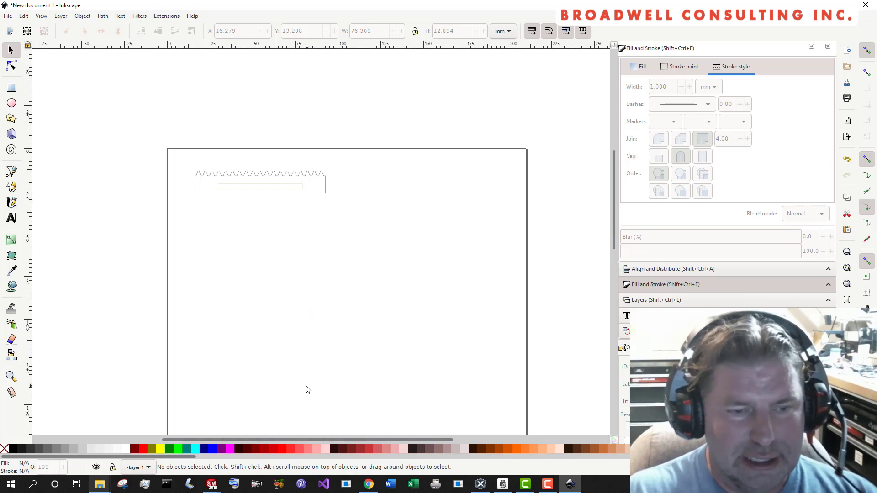
# Step: Switch to SOLIDWORKS and save the base part as a DXF in the GlowforgeRackAndPinion folder
pyautogui.moveTo(212, 484)
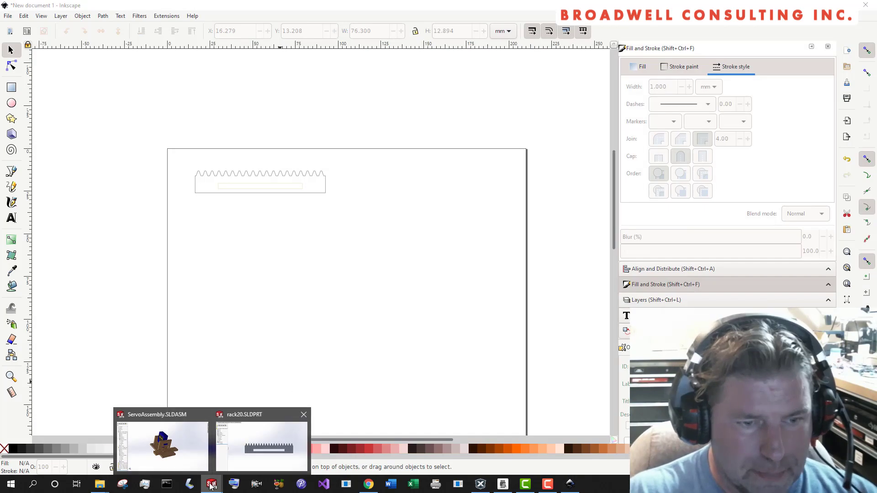
pyautogui.click(243, 445)
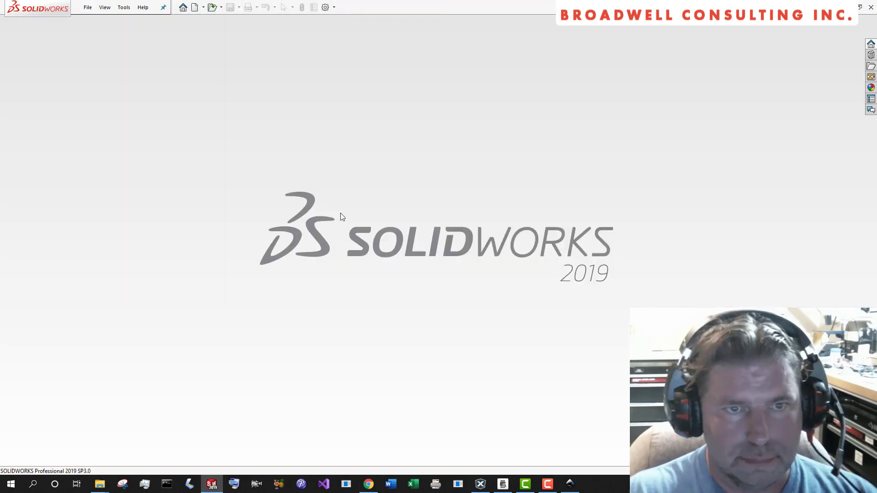
pyautogui.click(84, 8)
pyautogui.click(406, 197)
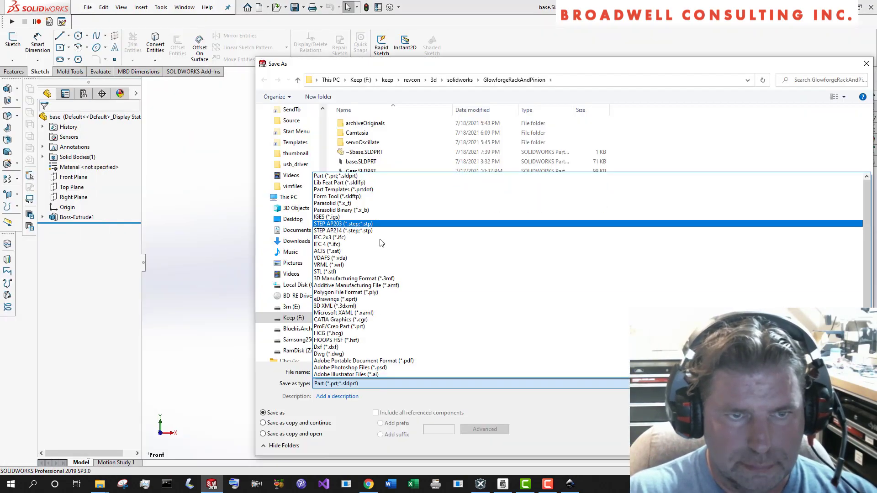
pyautogui.click(383, 321)
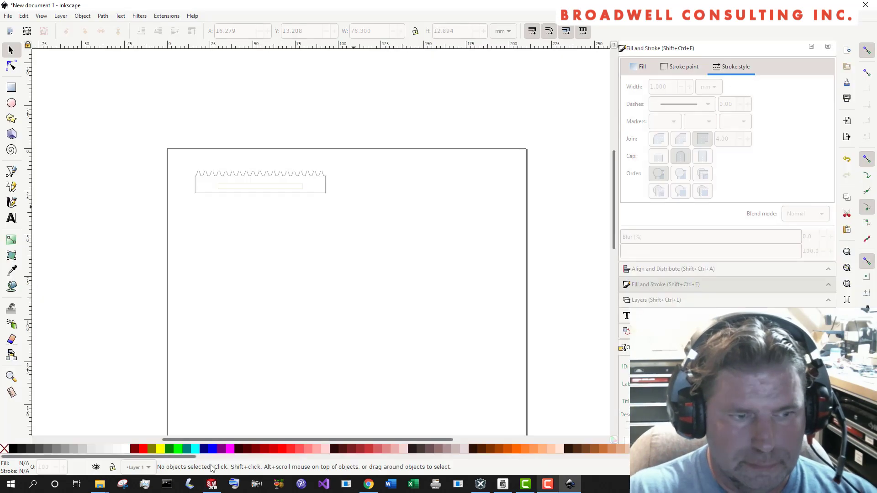
# Step: Import the base DXF, place it beside the rack, and give its inner cutouts the same tan stroke colour as the rack's slot
pyautogui.click(514, 345)
pyautogui.moveTo(376, 223); pyautogui.dragTo(227, 327)
pyautogui.moveTo(348, 173); pyautogui.dragTo(418, 252)
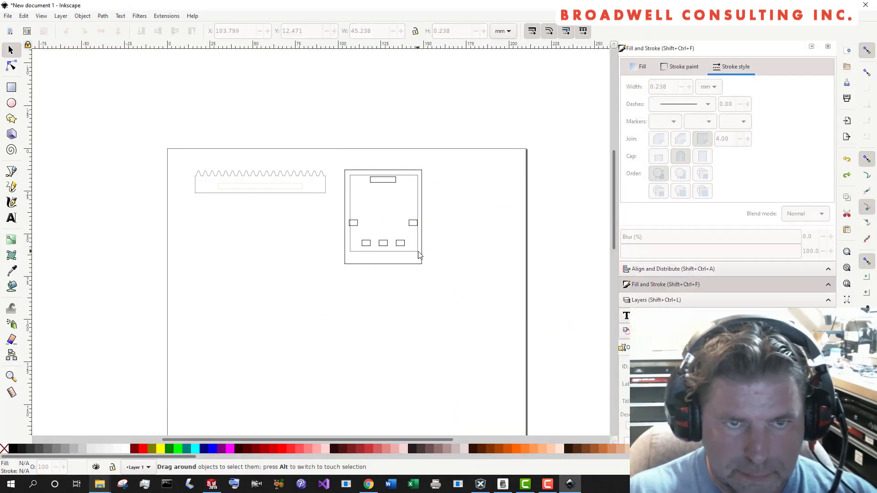
pyautogui.keyDown('shift'); pyautogui.click(855, 449); pyautogui.keyUp('shift')
pyautogui.press('Escape')
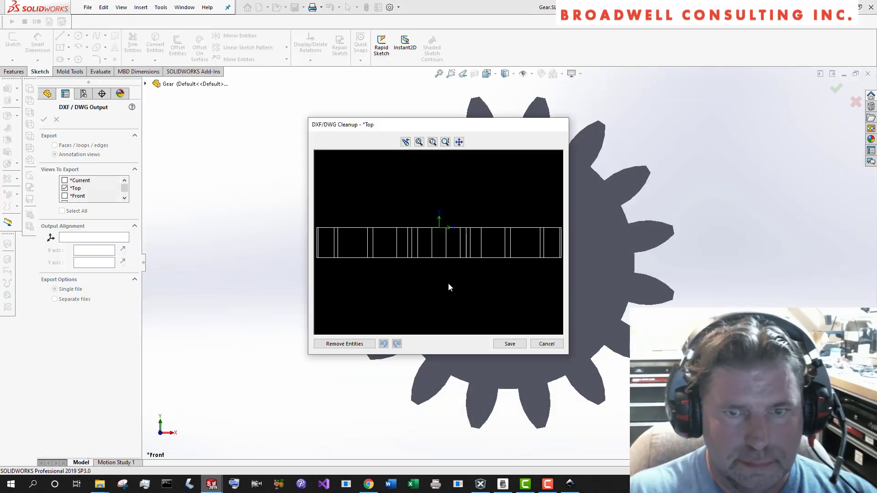
# Step: Discard the gear's Top view export and export its Front view as a DXF instead
pyautogui.click(546, 344)
pyautogui.click(65, 188)
pyautogui.click(64, 195)
pyautogui.click(44, 120)
pyautogui.click(510, 344)
# Step: Bring Gear.DXF from the project folder into the Inkscape drawing, just below the rack
pyautogui.click(99, 485)
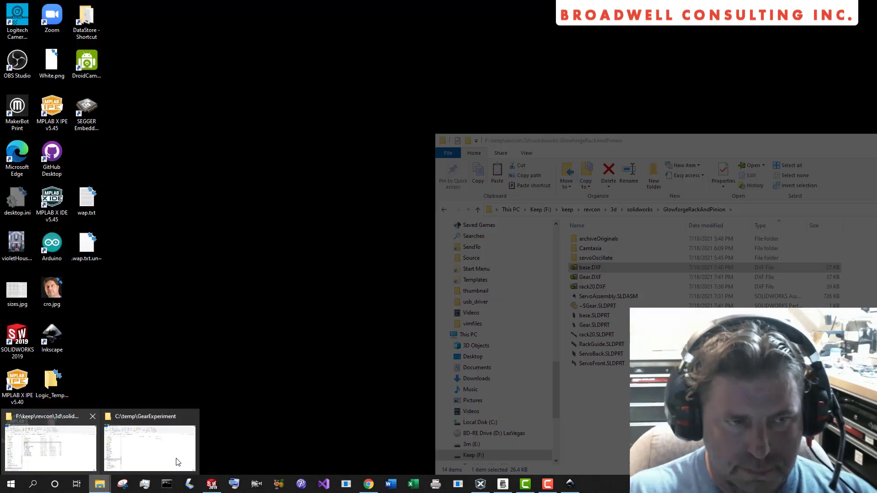
pyautogui.click(177, 462)
pyautogui.click(587, 279)
pyautogui.moveTo(587, 279)
pyautogui.mouseDown()
pyautogui.moveTo(245, 288)
pyautogui.moveTo(211, 221)
pyautogui.mouseUp()
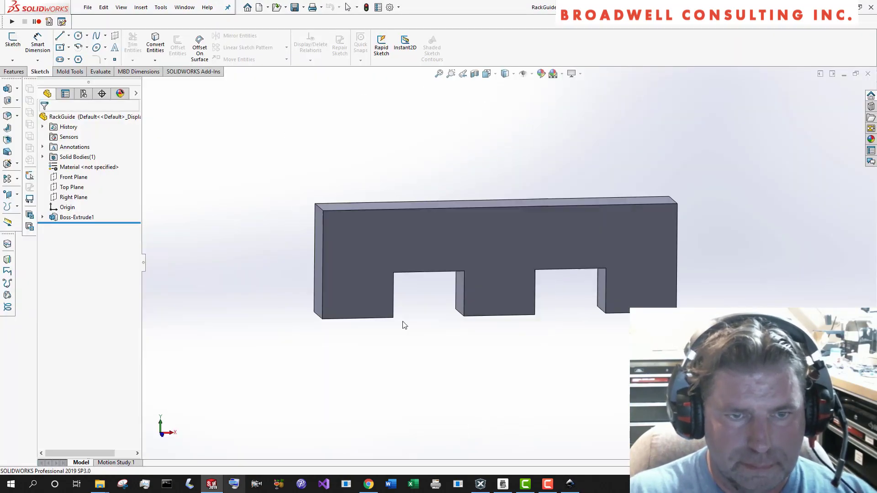
# Step: Export the RackGuide part's Front view as a DXF and return to SOLIDWORKS for the next part
pyautogui.click(364, 383)
pyautogui.click(397, 346)
pyautogui.click(797, 446)
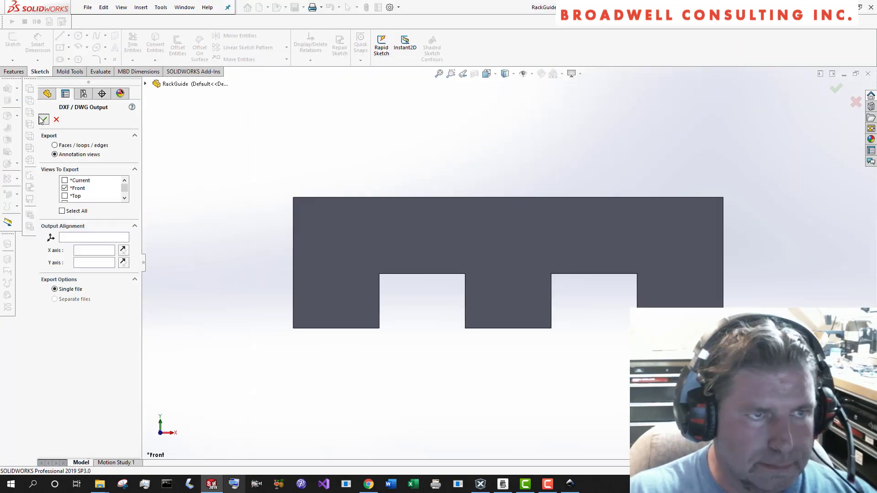
pyautogui.click(44, 120)
pyautogui.click(510, 344)
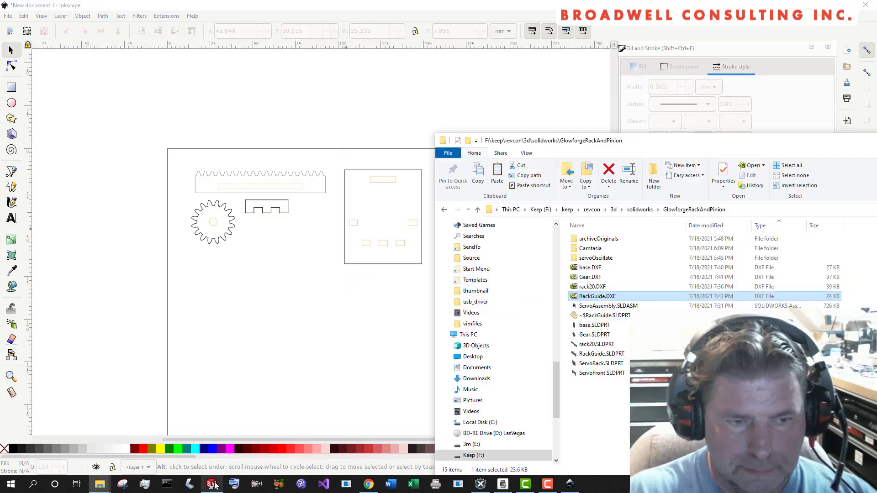
pyautogui.click(212, 484)
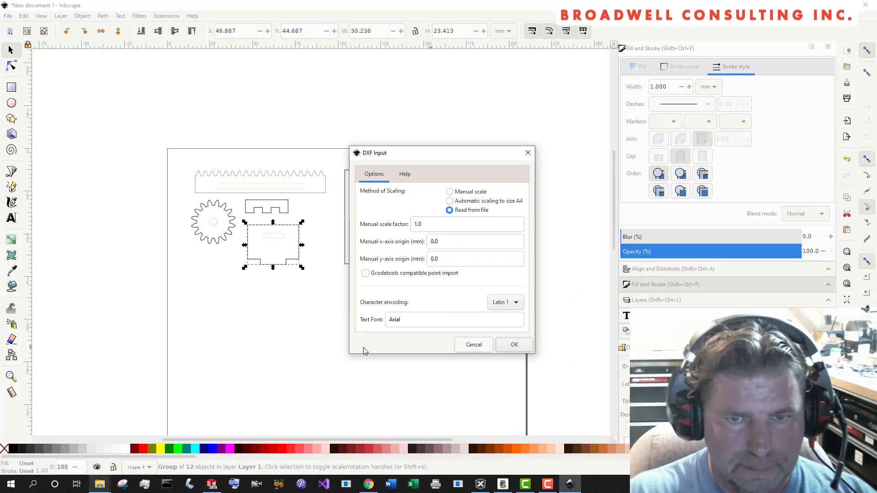
# Step: Import the two-legged servo bracket DXF with scaling read from file, place it at about X 158 mm, Y 18 mm, and group its paths
pyautogui.click(514, 344)
pyautogui.moveTo(352, 298); pyautogui.dragTo(474, 199)
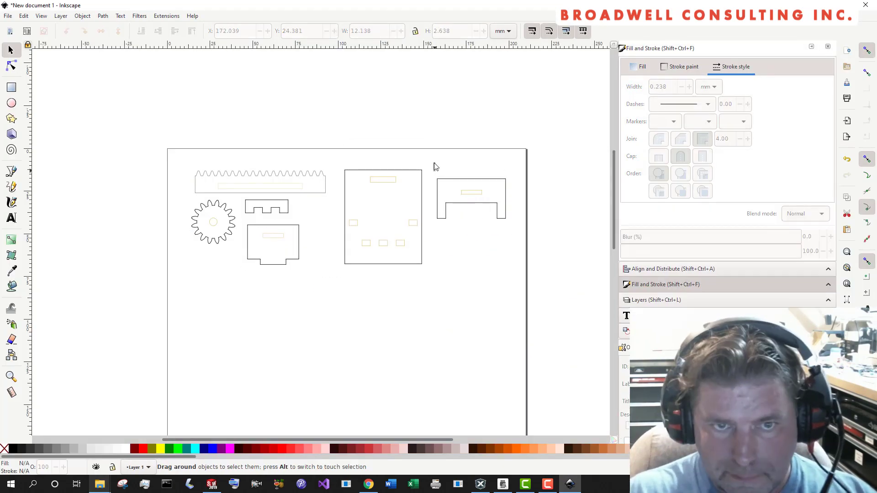
pyautogui.moveTo(434, 163); pyautogui.dragTo(509, 234)
pyautogui.hotkey('ctrl', 'g')
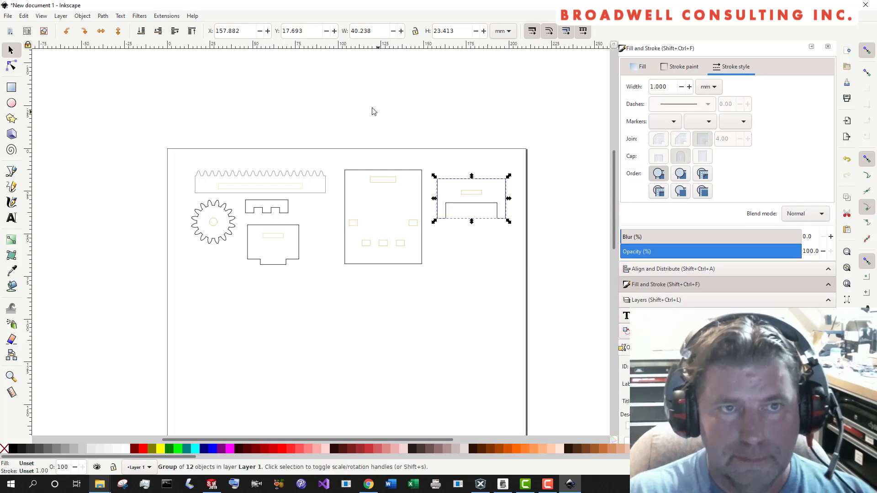
pyautogui.click(217, 99)
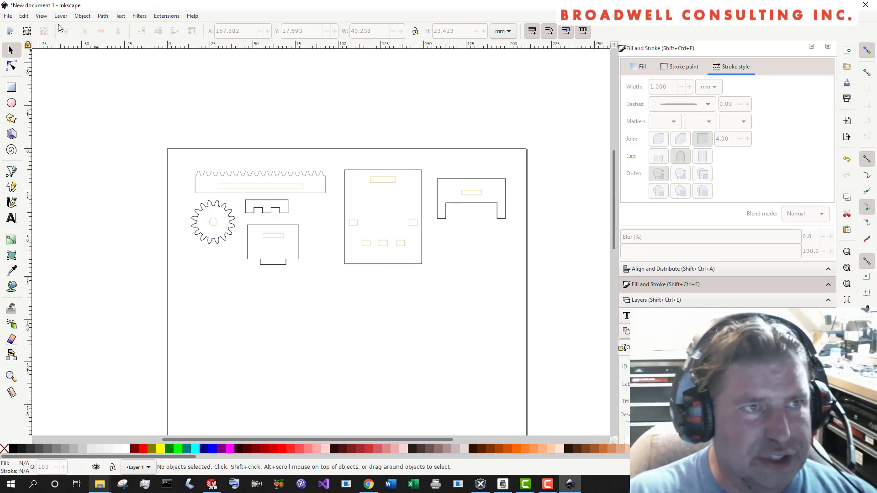
# Step: Save the drawing as an Inkscape SVG named GlowforgeRackAndPinion in the GlowforgeRackAndPinion folder
pyautogui.click(8, 17)
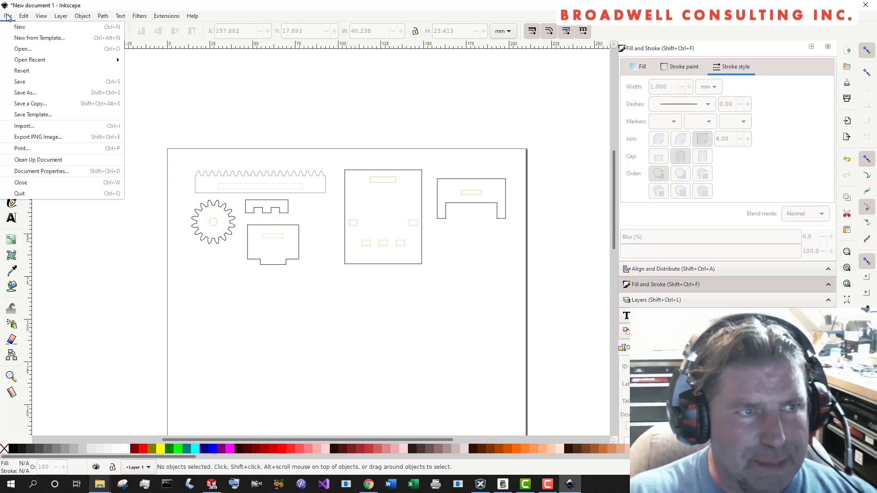
pyautogui.click(55, 92)
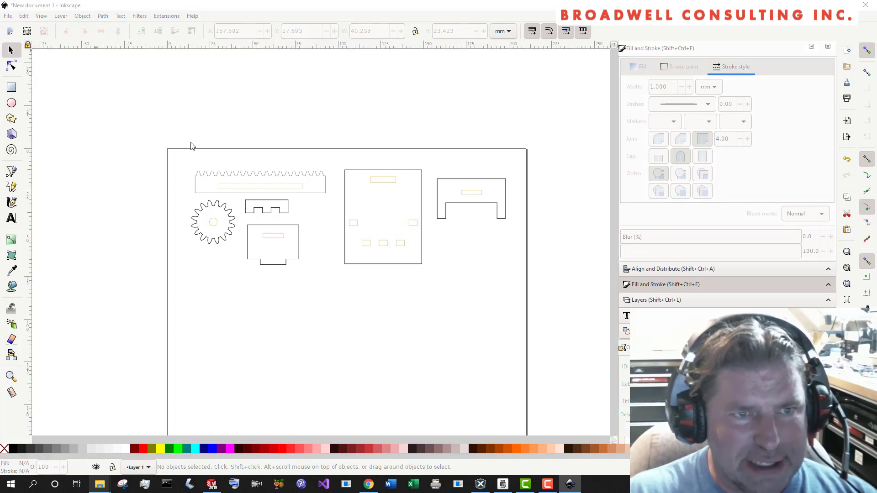
pyautogui.click(131, 179)
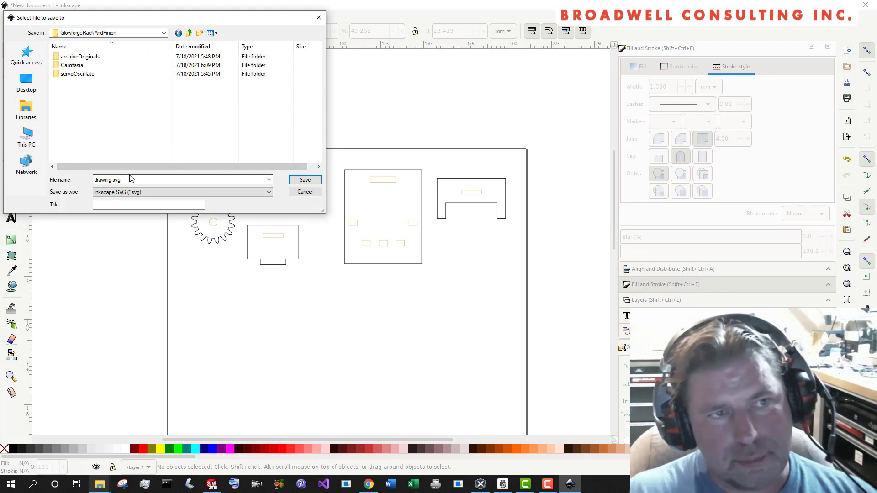
pyautogui.doubleClick(129, 179)
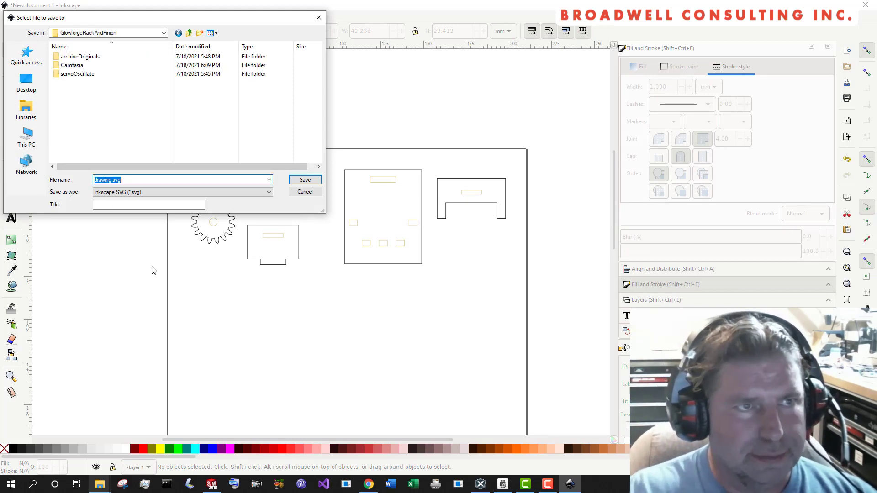
pyautogui.write('GlowforgeRackA')
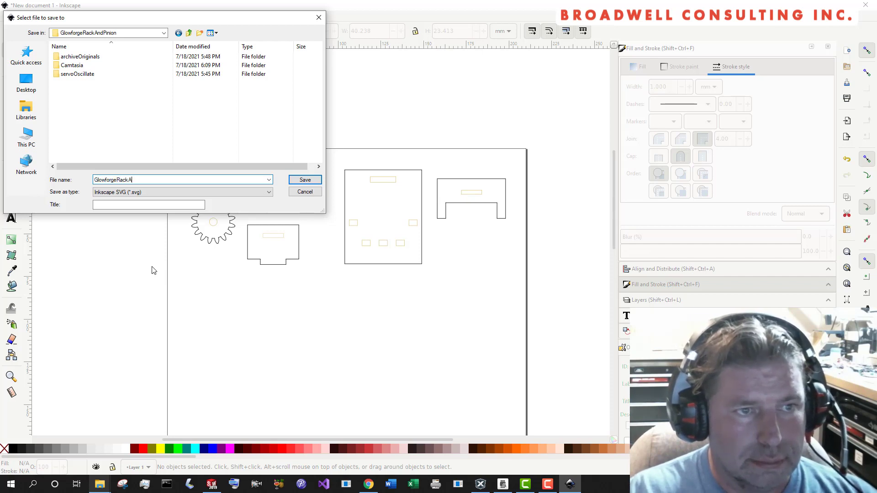
pyautogui.write('ndPinion')
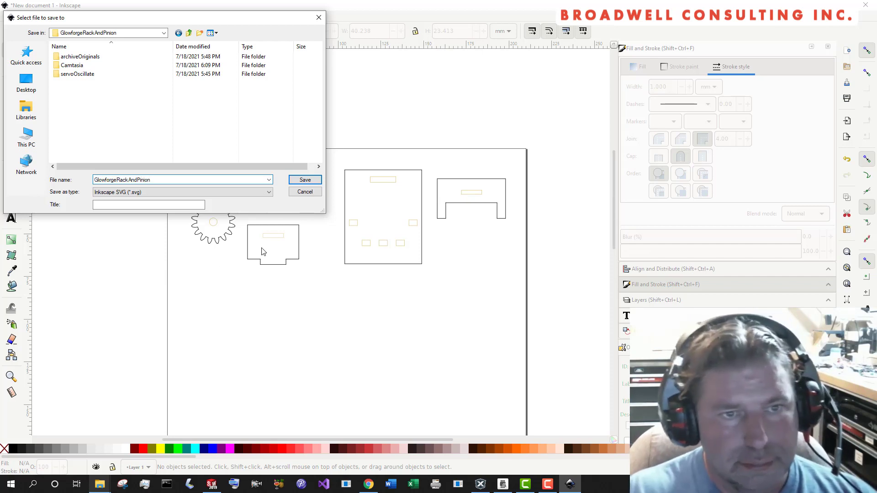
pyautogui.click(305, 181)
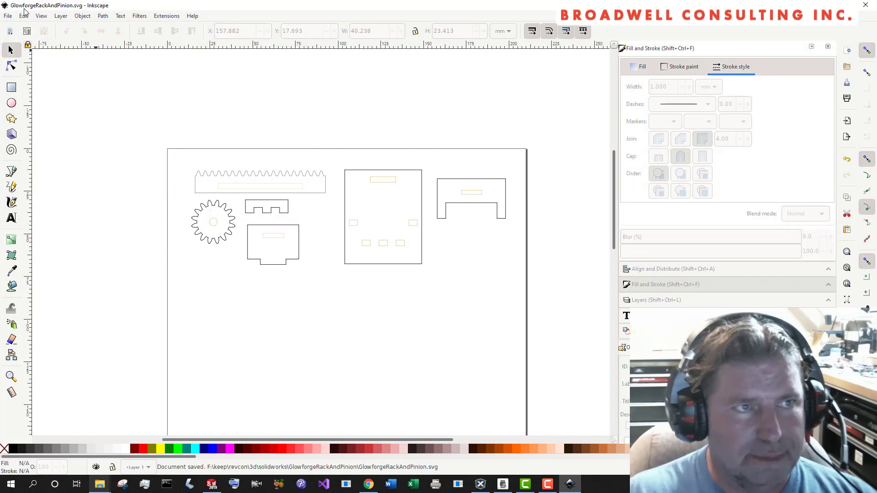
# Step: Save the drawing again as a Plain SVG, replacing GlowforgeRackAndPinion.svg
pyautogui.click(9, 15)
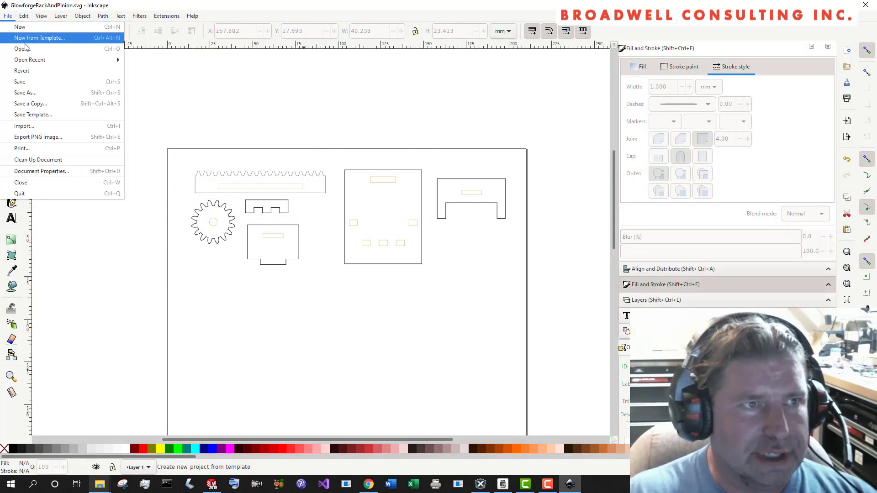
pyautogui.click(30, 91)
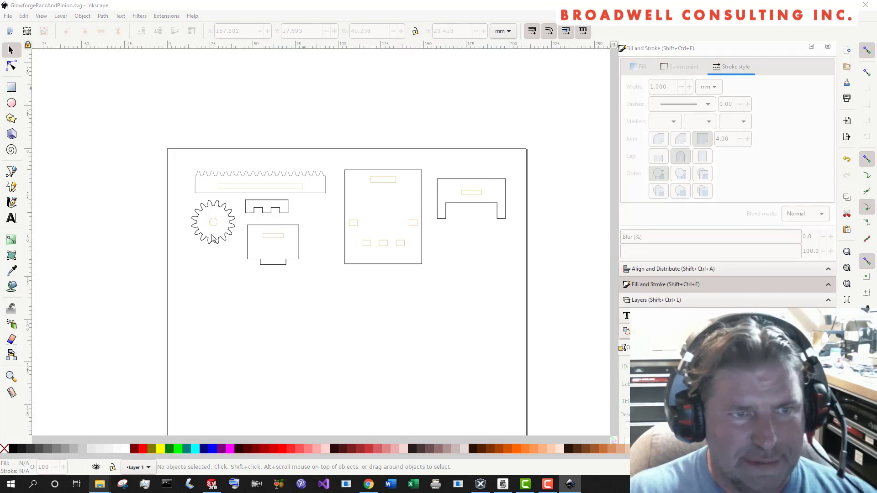
pyautogui.click(192, 192)
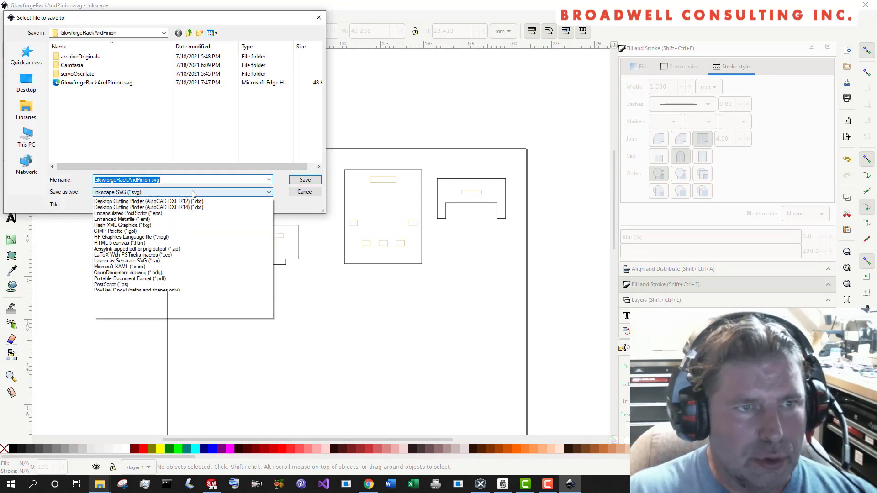
pyautogui.click(119, 207)
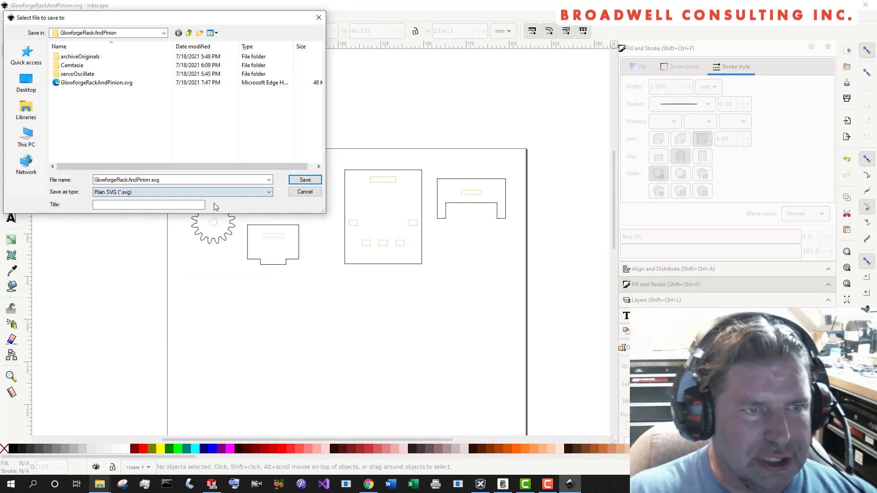
pyautogui.click(306, 181)
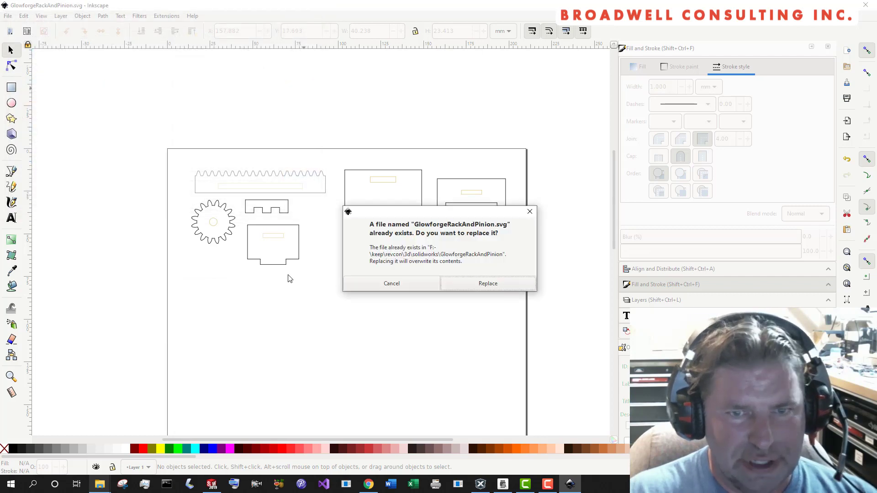
pyautogui.click(466, 286)
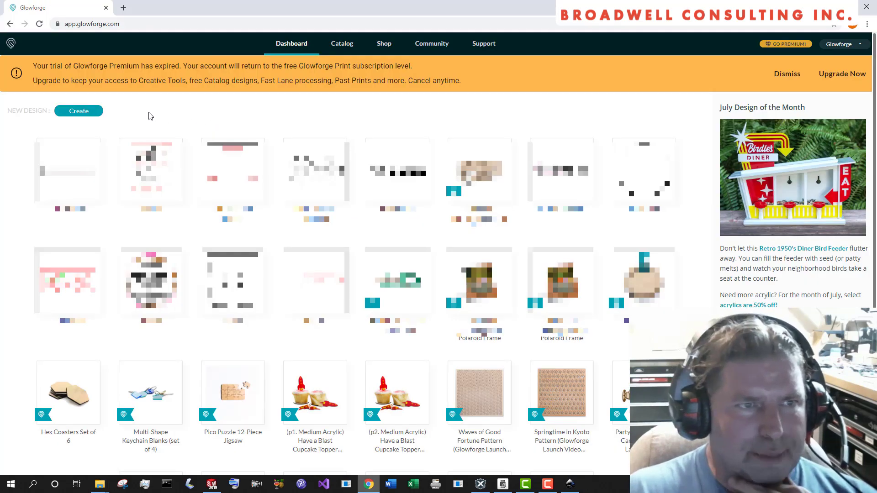
# Step: Create a new Glowforge design by uploading GlowforgeRackAndPinion.svg from the GlowforgeRackAndPinion folder
pyautogui.click(78, 112)
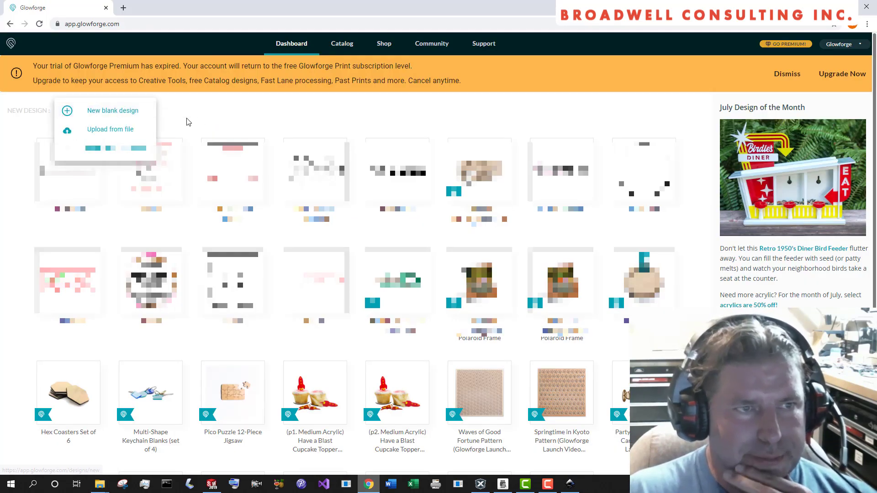
pyautogui.click(131, 130)
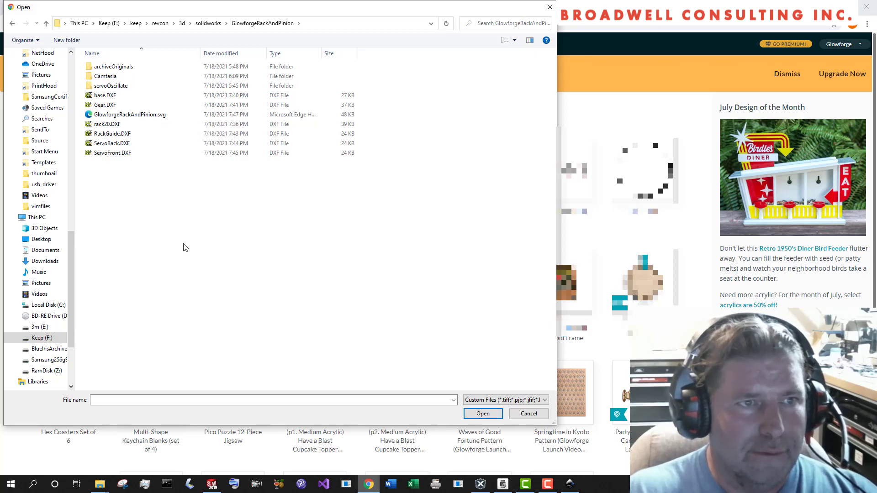
pyautogui.doubleClick(149, 116)
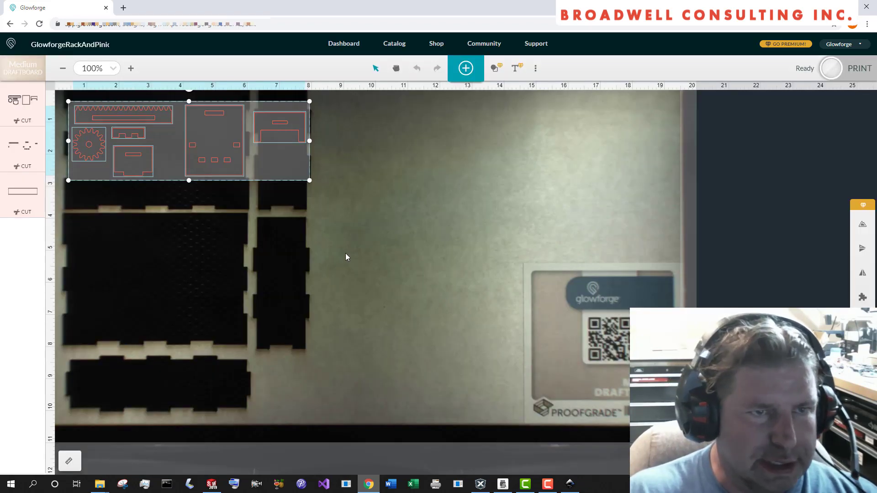
# Step: Place the base plate, two-legged bracket, tabbed bracket and gear one below another on the uncut material beside the existing cutouts
pyautogui.click(355, 209)
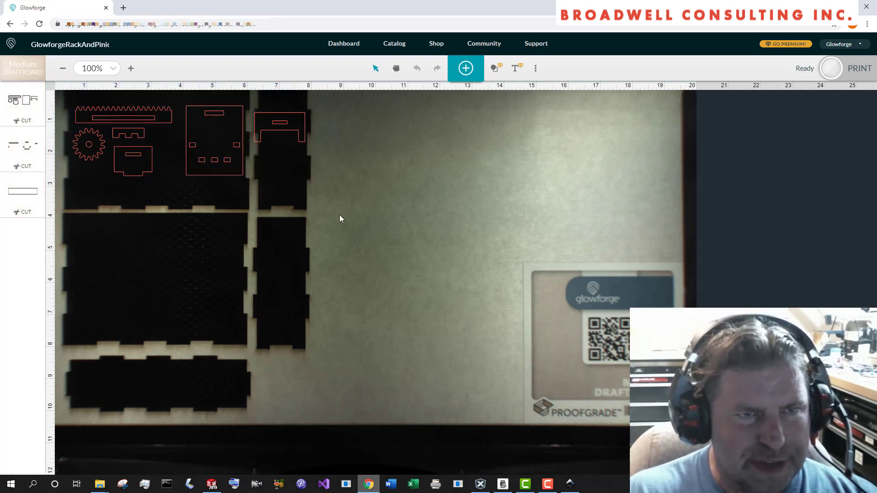
pyautogui.click(239, 177)
pyautogui.moveTo(247, 179); pyautogui.dragTo(373, 174)
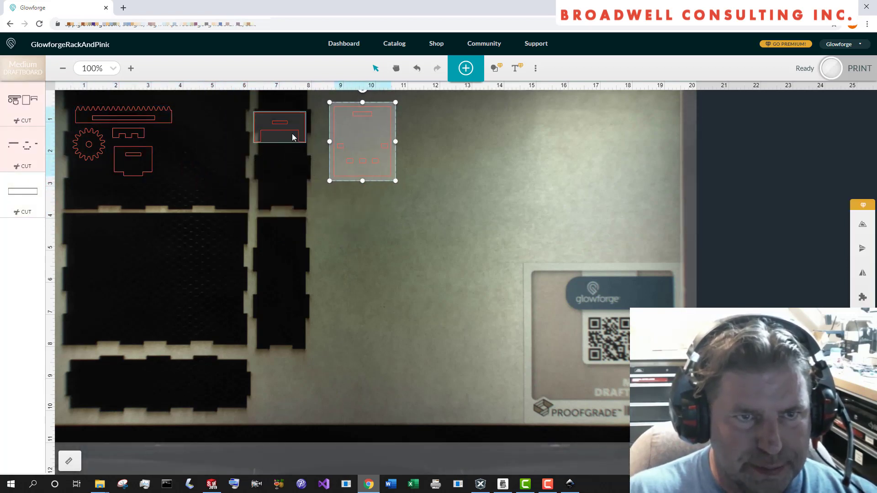
pyautogui.moveTo(293, 136); pyautogui.dragTo(372, 211)
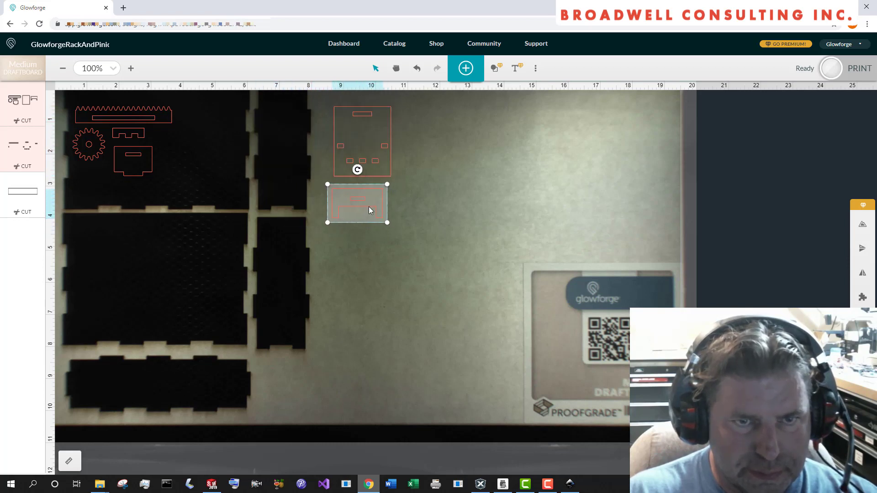
pyautogui.moveTo(135, 165); pyautogui.dragTo(355, 254)
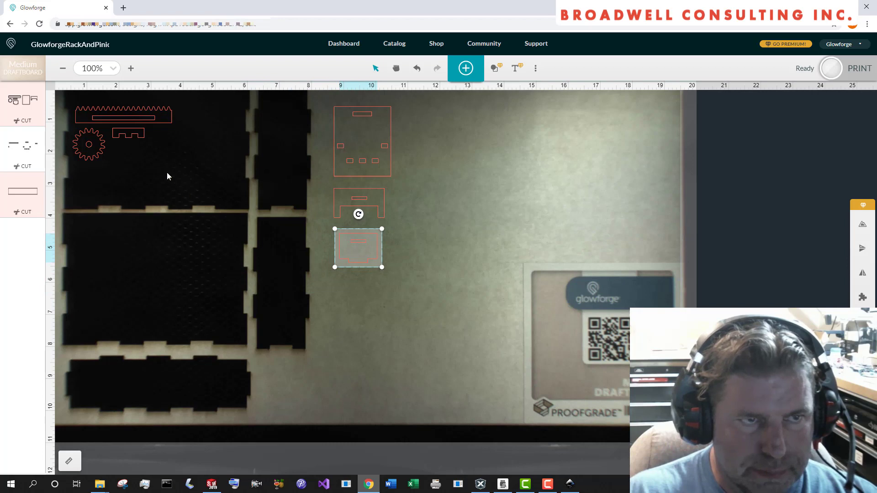
pyautogui.moveTo(94, 145); pyautogui.dragTo(344, 291)
# Step: Shift the tabbed bracket, two-legged bracket and base plate closer to the cutouts, with their near edges at about 8.4 on the horizontal ruler
pyautogui.moveTo(363, 247); pyautogui.dragTo(350, 245)
pyautogui.moveTo(353, 211); pyautogui.dragTo(344, 206)
pyautogui.click(350, 133)
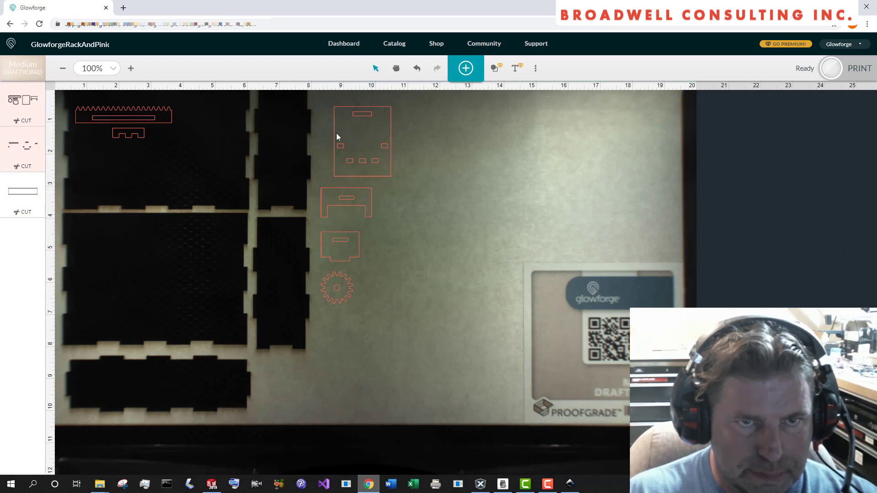
pyautogui.moveTo(337, 137); pyautogui.dragTo(327, 133)
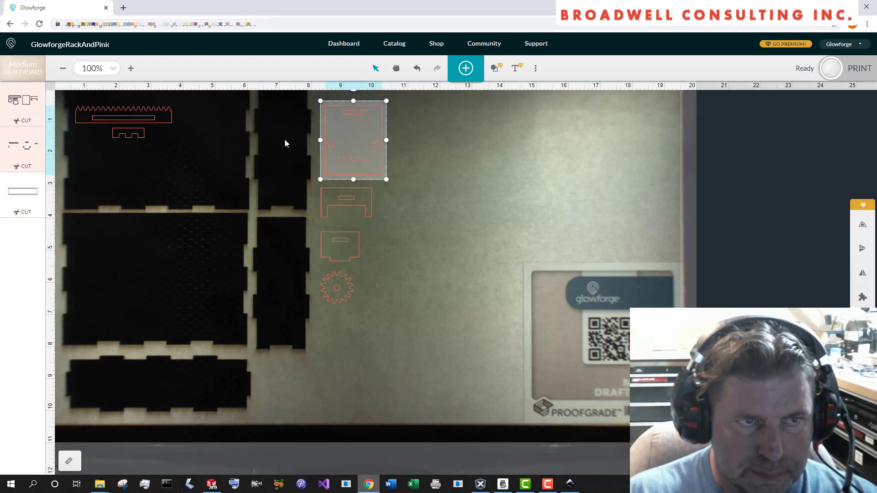
# Step: Move the rack to the uncut strip below the small cutouts and place the rack guide above it, rotated 90° counterclockwise
pyautogui.moveTo(168, 118); pyautogui.dragTo(309, 409)
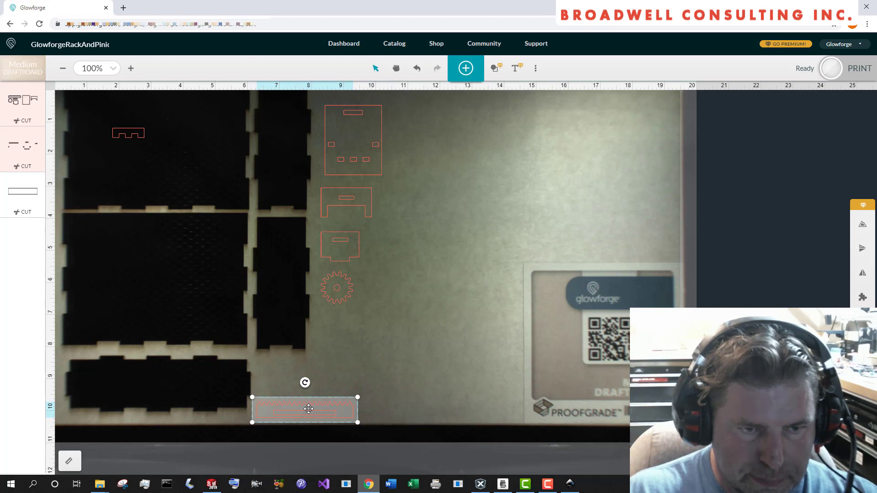
pyautogui.moveTo(134, 136); pyautogui.dragTo(288, 370)
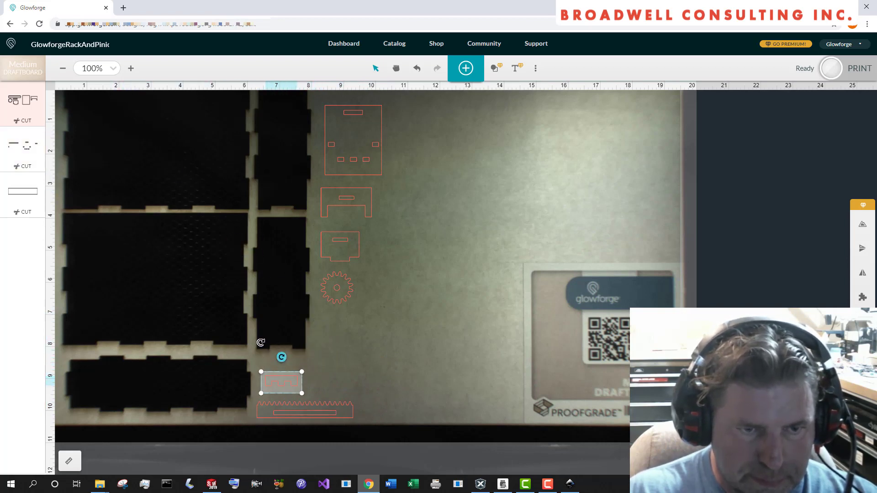
pyautogui.moveTo(261, 343); pyautogui.dragTo(204, 381)
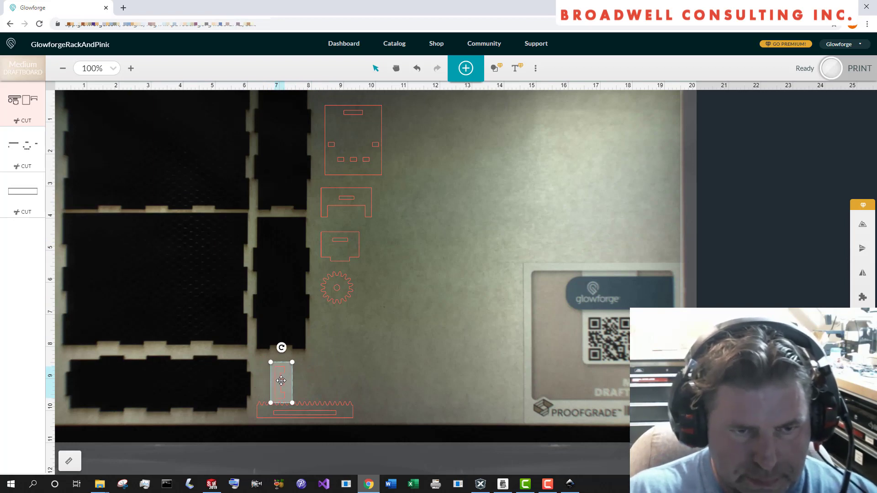
pyautogui.moveTo(281, 381); pyautogui.dragTo(269, 373)
# Step: Place the gear beside the rack guide above the rack, and move the base plate up toward the upper edge of the material
pyautogui.moveTo(338, 293); pyautogui.dragTo(297, 378)
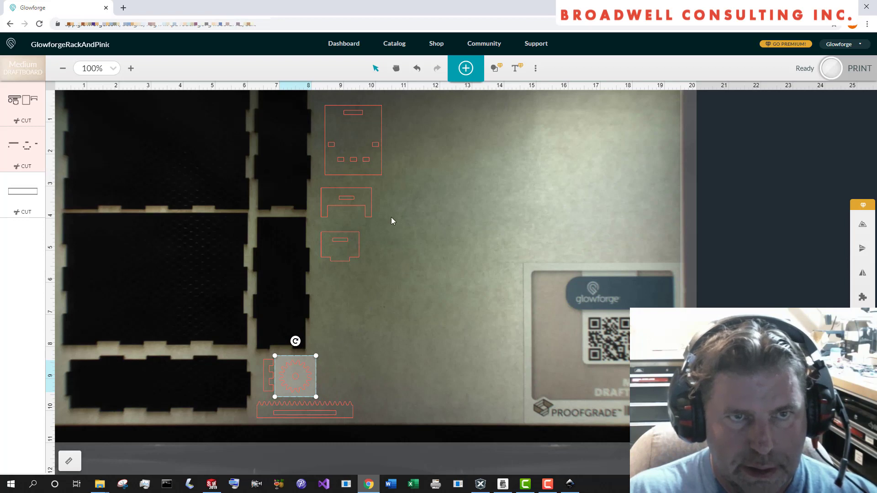
pyautogui.click(357, 138)
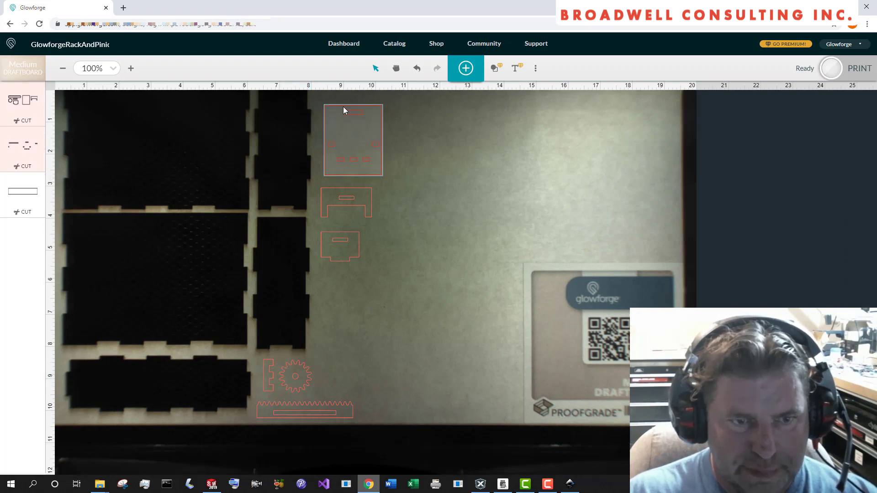
pyautogui.moveTo(343, 106); pyautogui.dragTo(341, 97)
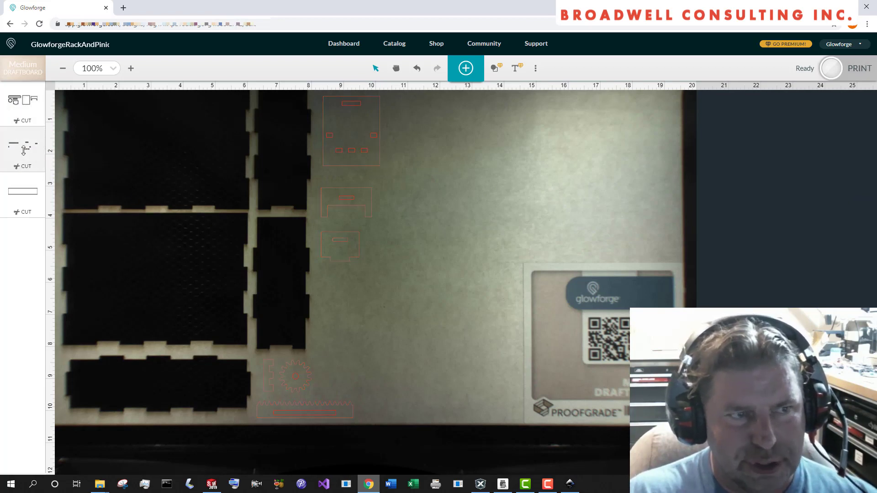
# Step: Order the cuts with the single slot first, the other inner holes second and the outlines last, and send the design to print
pyautogui.moveTo(24, 150); pyautogui.dragTo(23, 110)
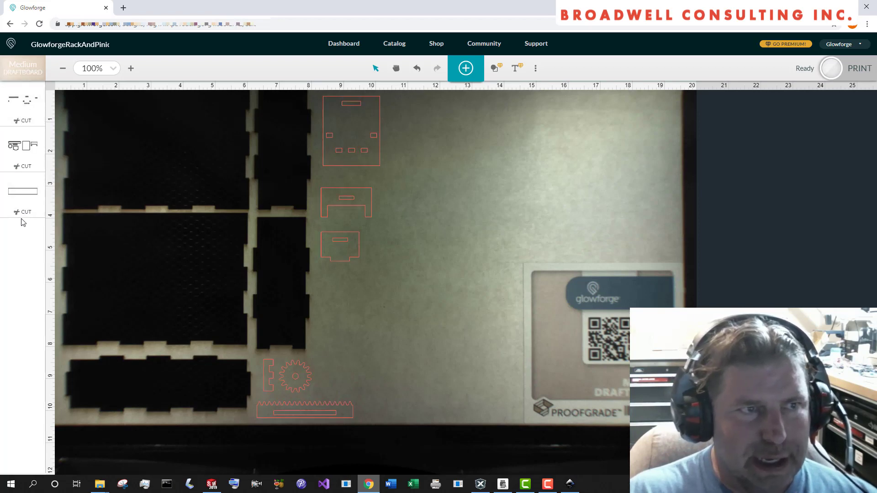
pyautogui.moveTo(23, 192); pyautogui.dragTo(24, 105)
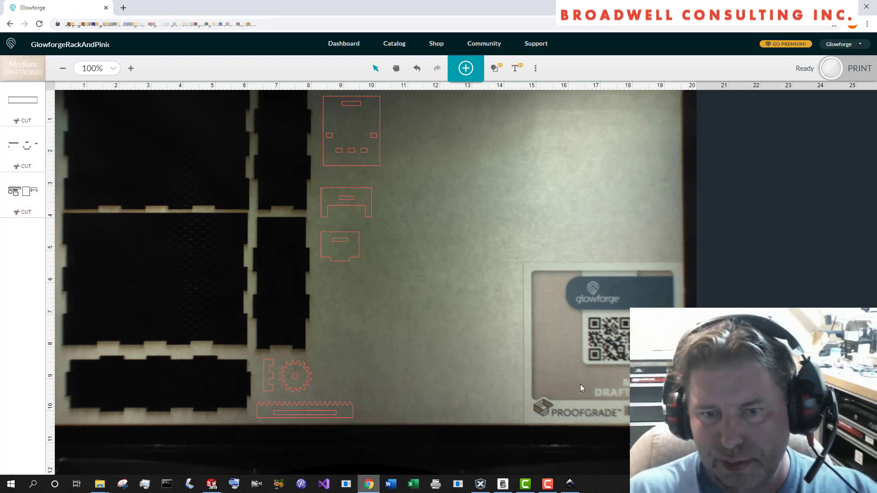
pyautogui.click(859, 69)
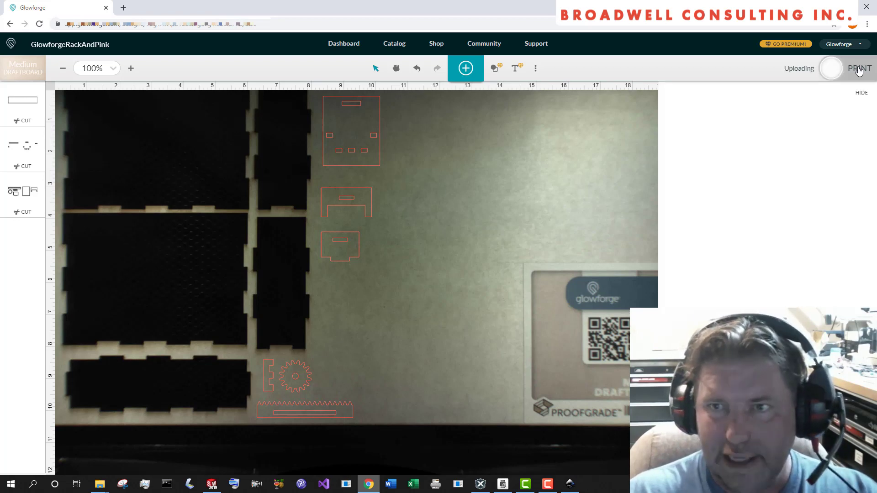